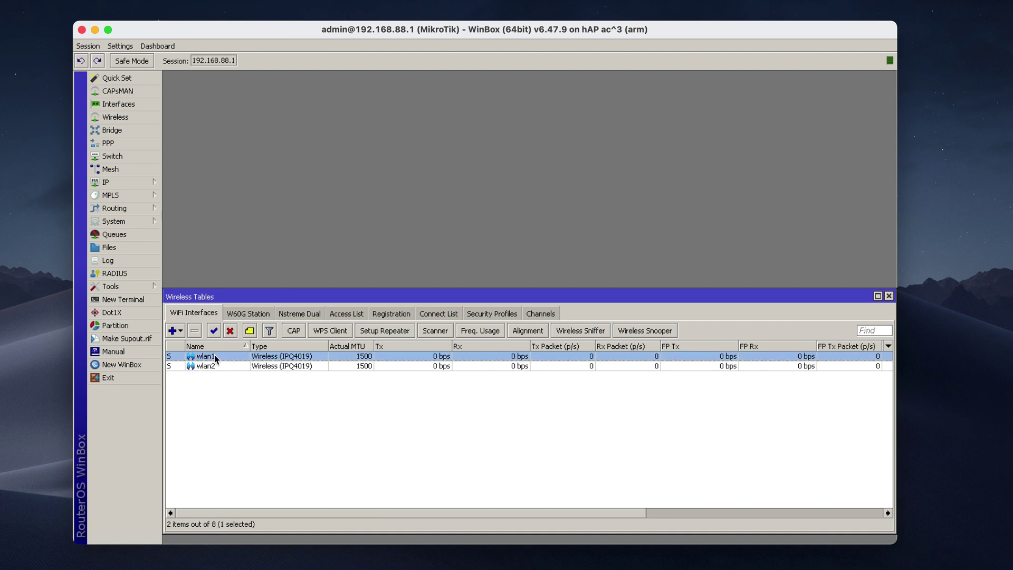
- Select wlan1 and wlan2 in Wireless Tables, then bring up the CAPsMAN window
{"action": "left_click", "coordinate": [214, 368]}
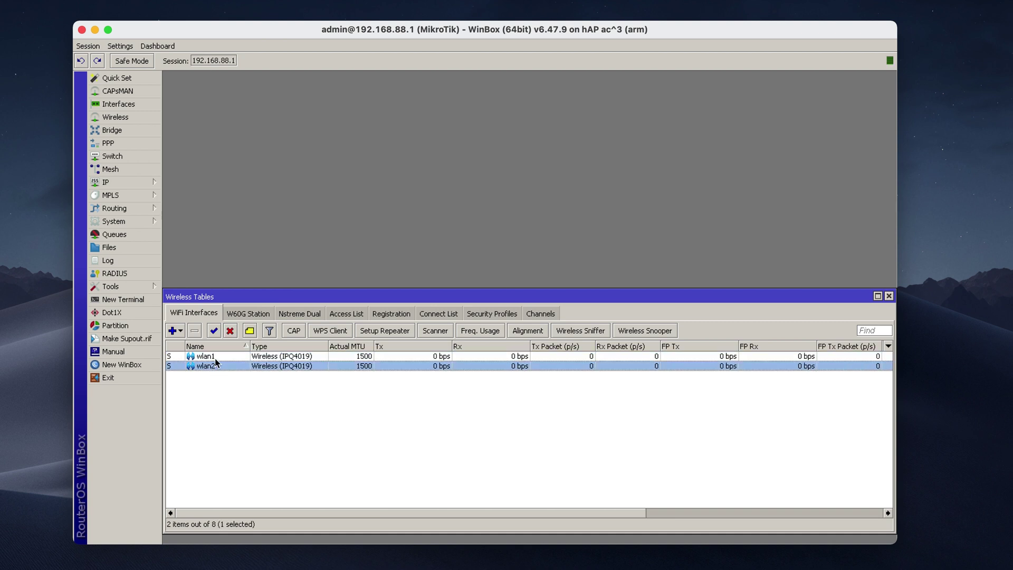
{"action": "left_click", "coordinate": [217, 359]}
{"action": "left_click", "coordinate": [219, 364]}
{"action": "left_click", "coordinate": [230, 377]}
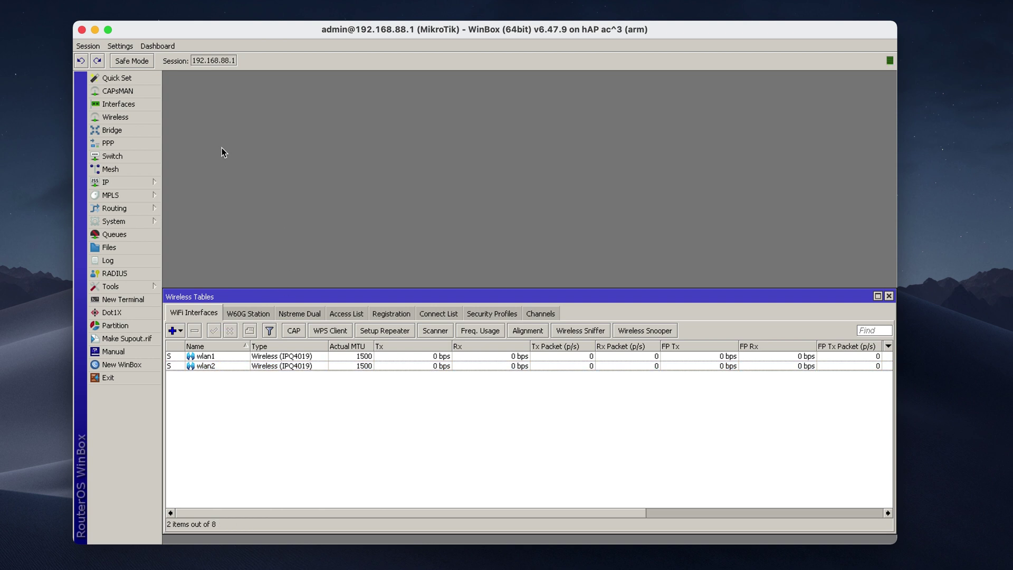
{"action": "left_click", "coordinate": [146, 93]}
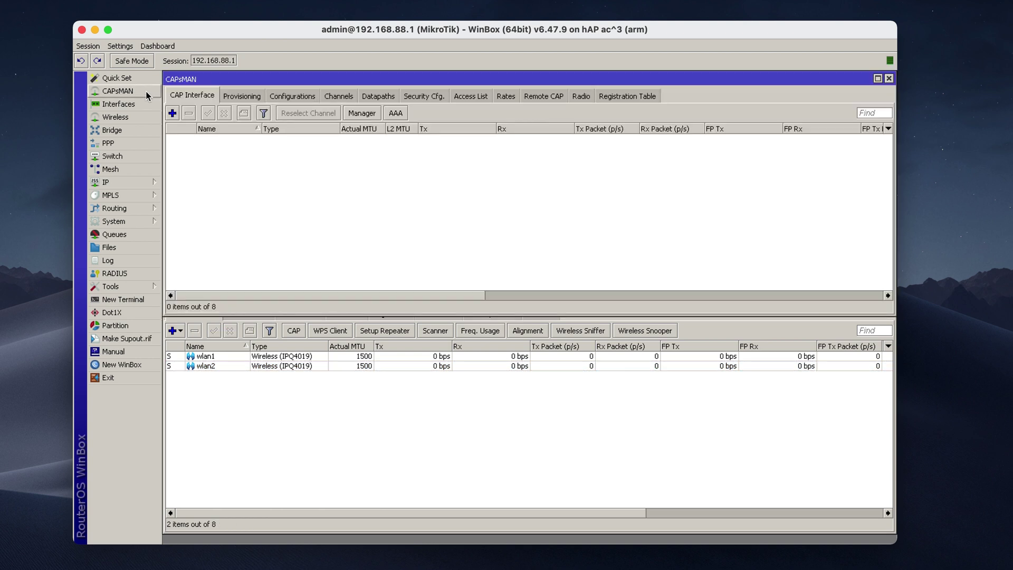
- Confirm Enabled in the CAPs Manager settings, then return to Wireless Tables
{"action": "left_click", "coordinate": [357, 113]}
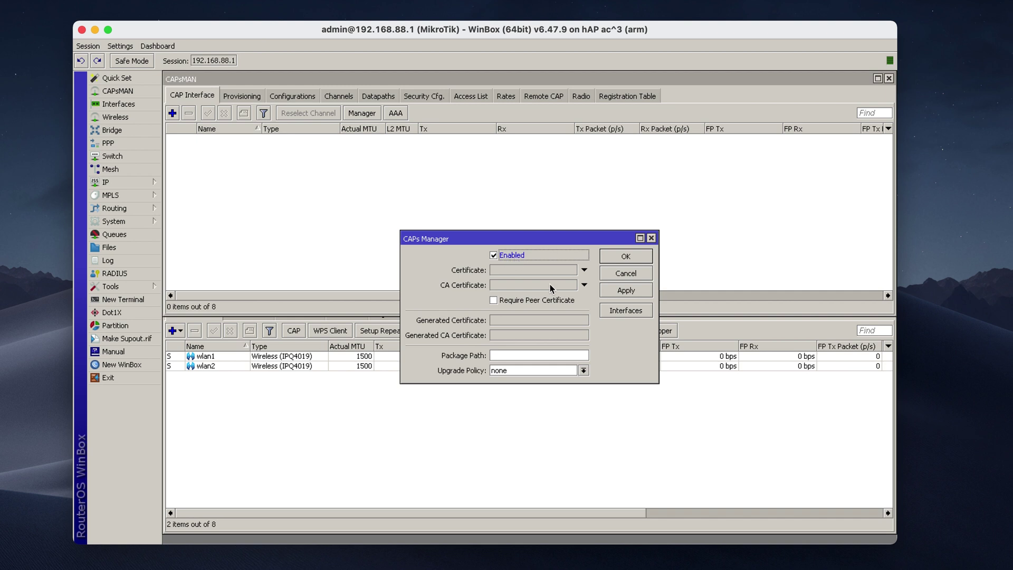
{"action": "left_click", "coordinate": [613, 257]}
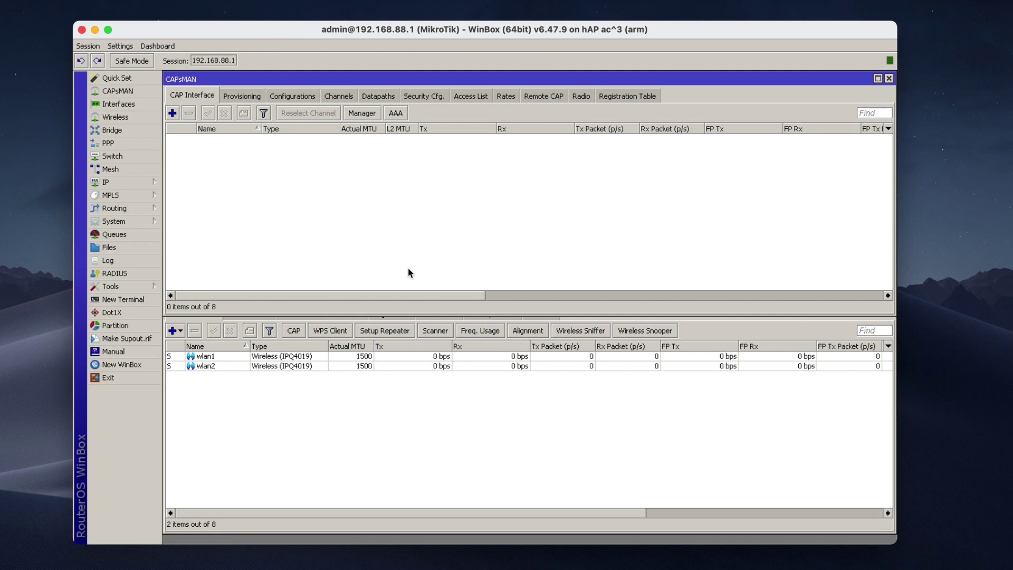
{"action": "left_click", "coordinate": [341, 410]}
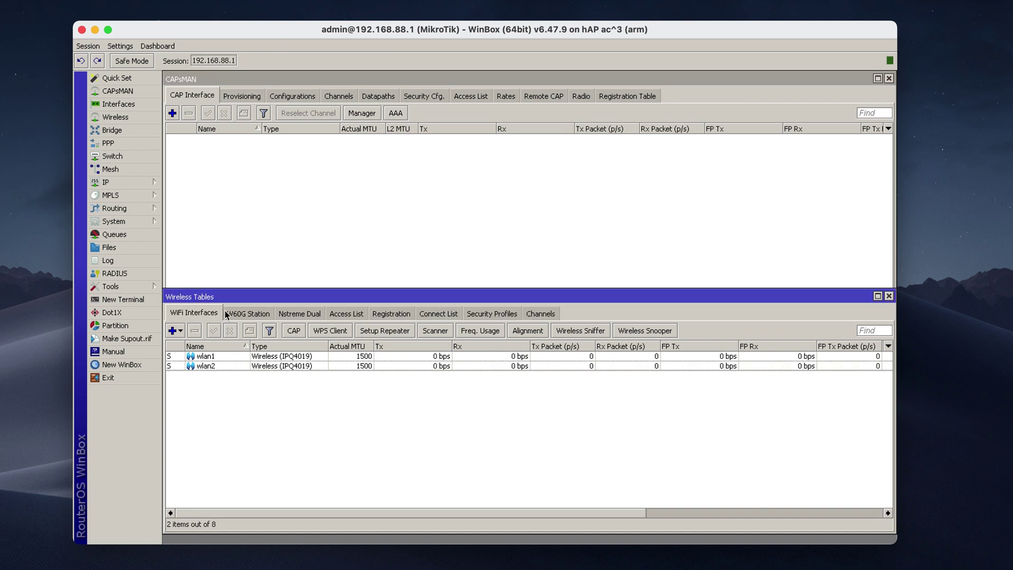
- Enable the CAP client for wlan1 and wlan2 with CAPsMAN address 127.0.0.1
{"action": "left_click", "coordinate": [290, 331]}
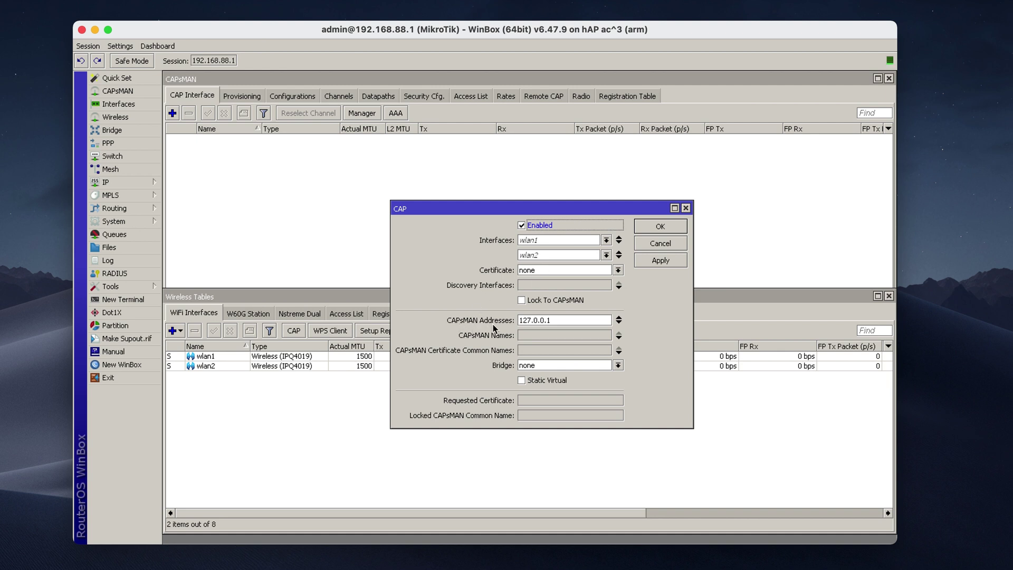
{"action": "left_click", "coordinate": [548, 321]}
{"action": "key", "text": "BackSpace"}
{"action": "type", "text": "1"}
{"action": "left_click_drag", "start_coordinate": [584, 316], "coordinate": [496, 318]}
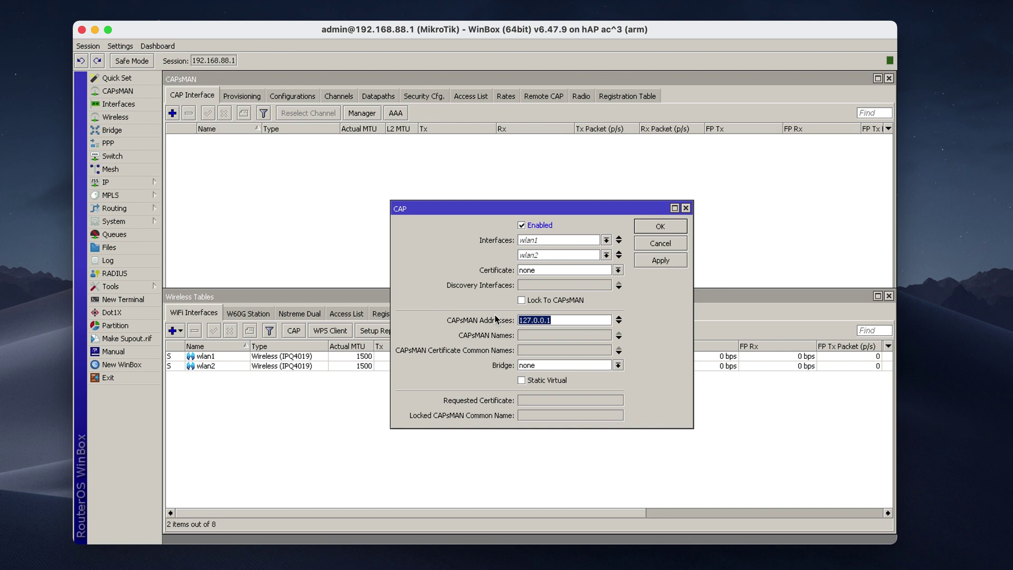
{"action": "left_click", "coordinate": [554, 319]}
{"action": "left_click", "coordinate": [651, 226]}
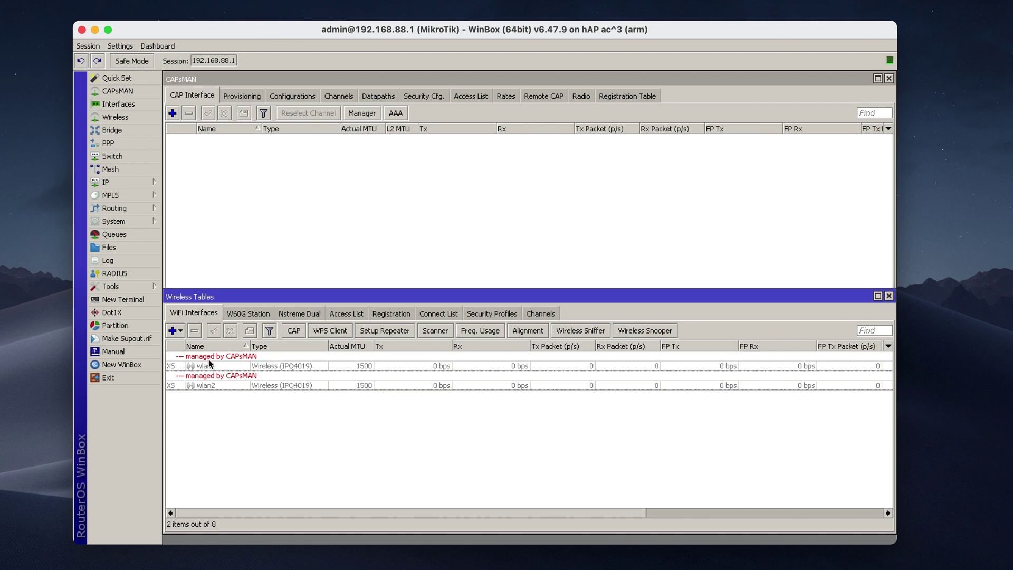
- Check wlan1's wireless settings for CAPsMAN SSID Home, then close Wireless Tables
{"action": "left_click", "coordinate": [252, 361]}
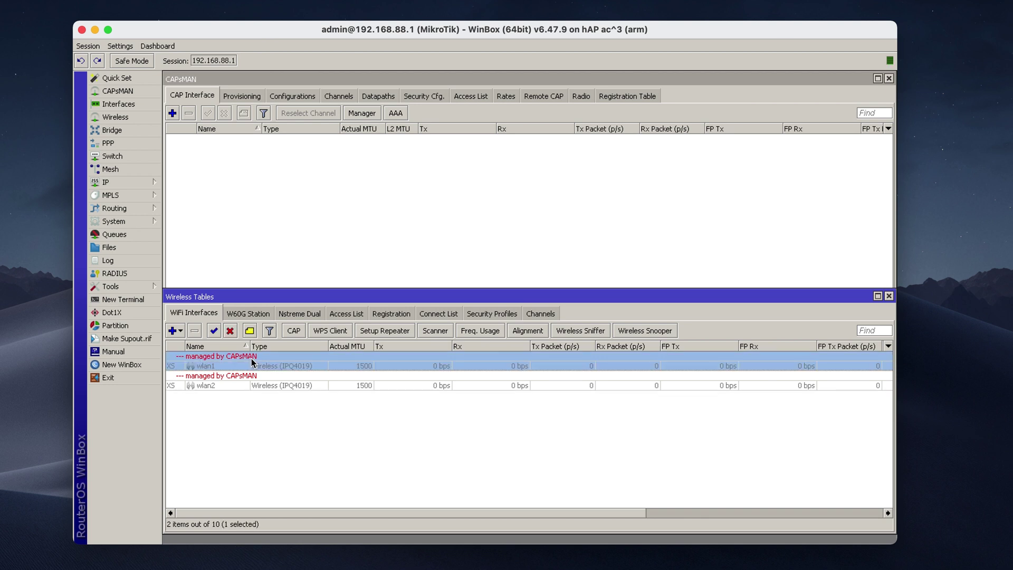
{"action": "double_click", "coordinate": [260, 359]}
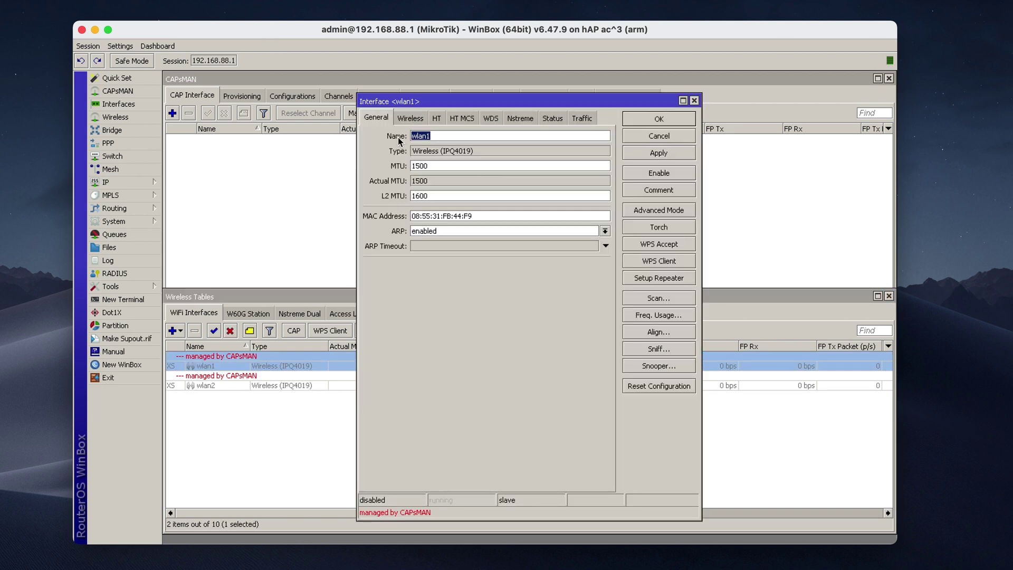
{"action": "left_click", "coordinate": [410, 118]}
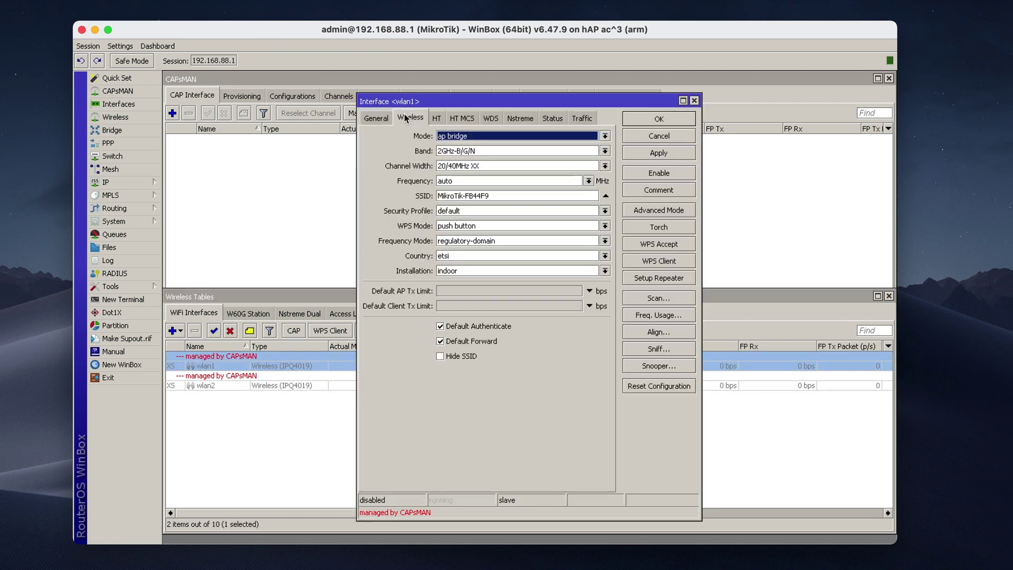
{"action": "left_click", "coordinate": [676, 136]}
{"action": "left_click", "coordinate": [292, 442]}
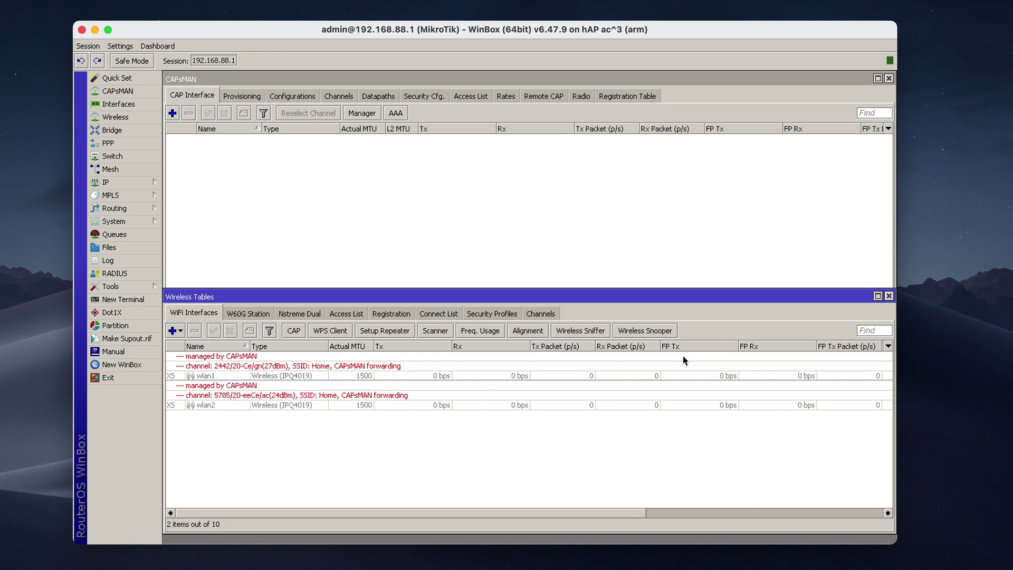
{"action": "left_click", "coordinate": [889, 297]}
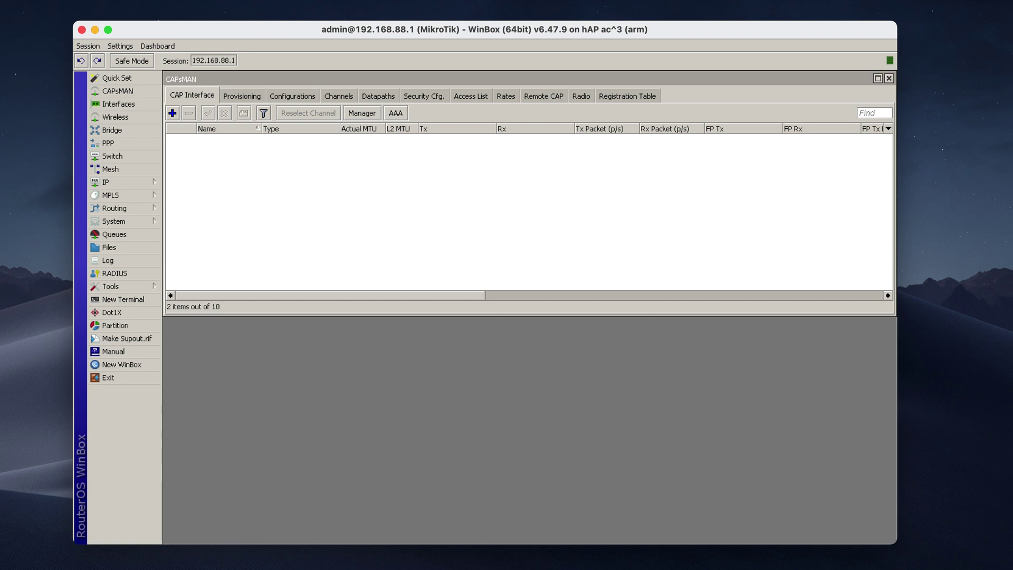
{"action": "left_click", "coordinate": [219, 158]}
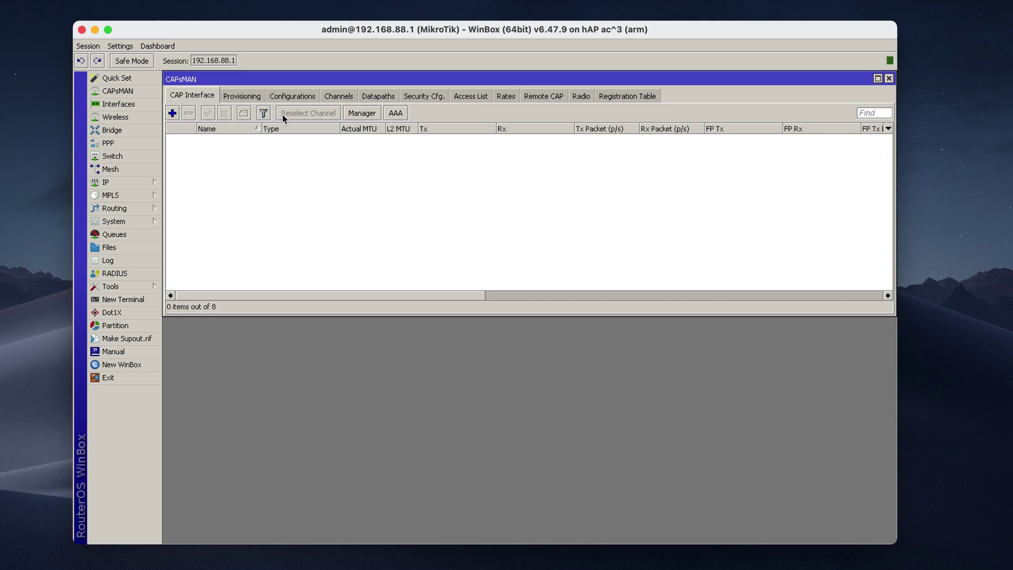
- Switch the CAPsMAN window to its Configurations tab
{"action": "left_click", "coordinate": [294, 96]}
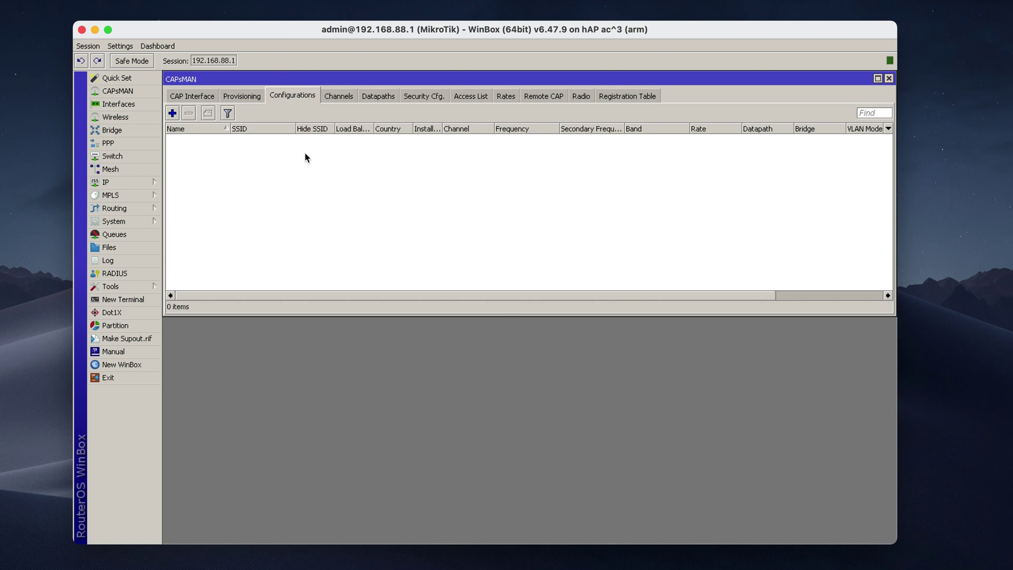
- Add a new CAPs configuration with mode ap and SSID 'Home'
{"action": "left_click", "coordinate": [175, 113]}
{"action": "left_click_drag", "start_coordinate": [537, 149], "coordinate": [468, 87]}
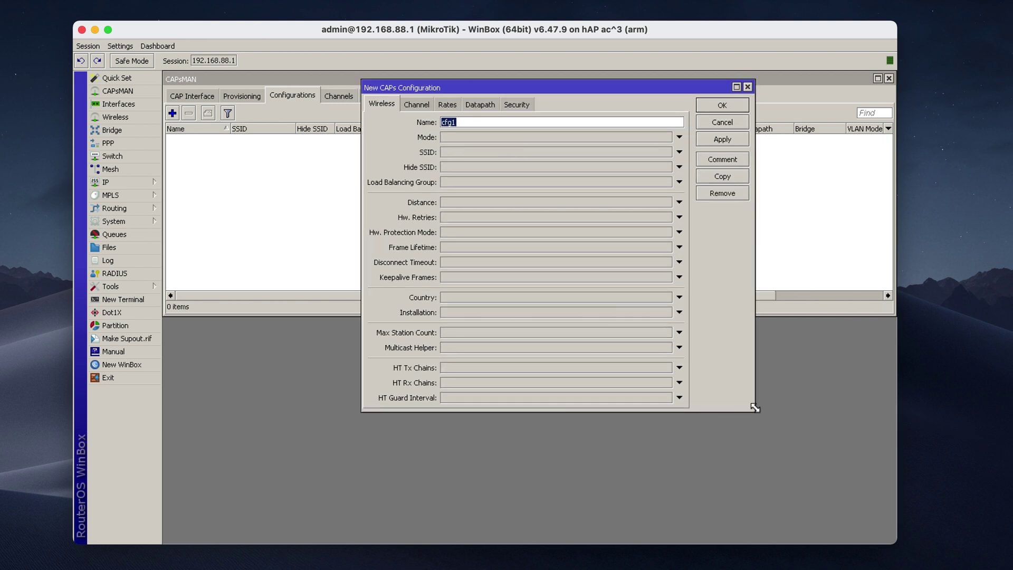
{"action": "left_click_drag", "start_coordinate": [755, 411], "coordinate": [758, 469]}
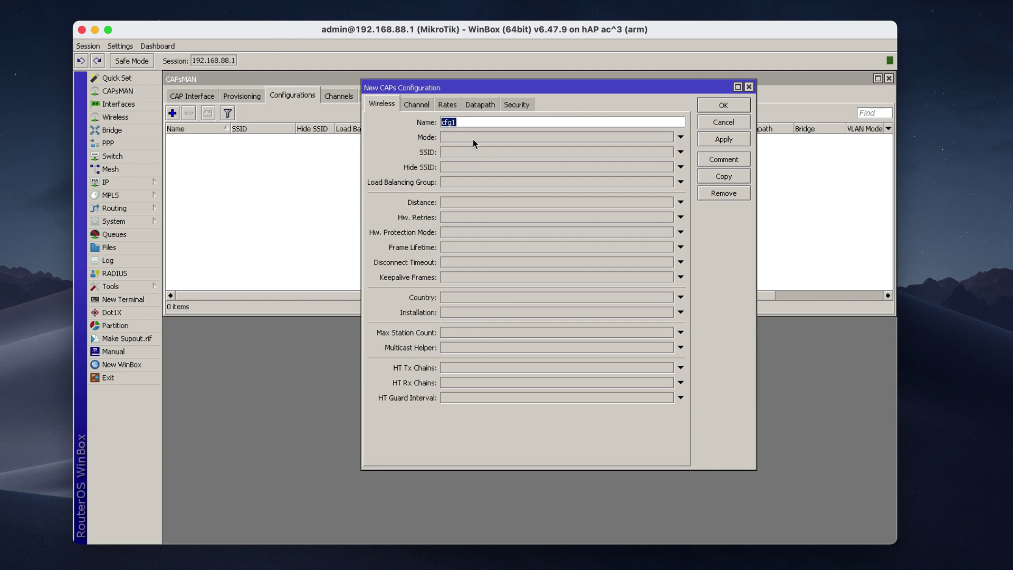
{"action": "left_click", "coordinate": [473, 138]}
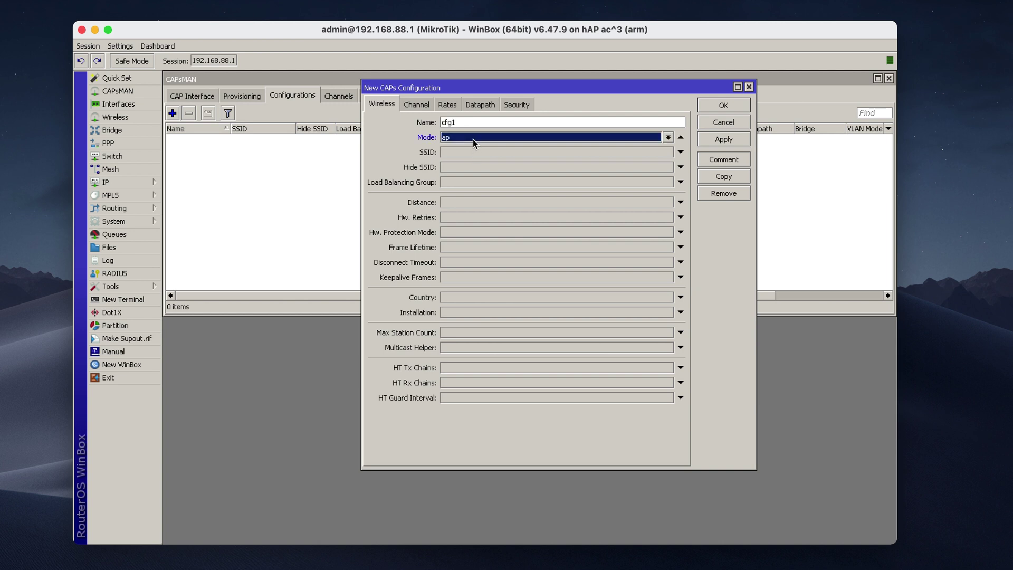
{"action": "left_click", "coordinate": [471, 153]}
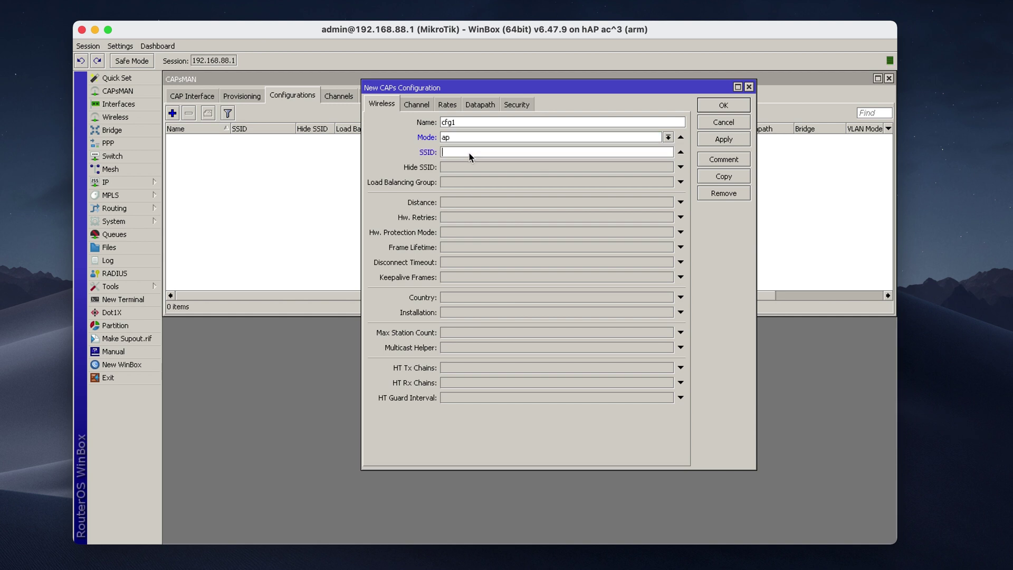
{"action": "type", "text": "Home"}
- Set country to latvia, installation to indoor and distance to indoors
{"action": "left_click", "coordinate": [466, 298]}
{"action": "left_click", "coordinate": [466, 298]}
{"action": "scroll", "coordinate": [496, 365], "scroll_direction": "down", "scroll_amount": 10}
{"action": "scroll", "coordinate": [496, 373], "scroll_direction": "down", "scroll_amount": 2}
{"action": "left_click", "coordinate": [479, 367]}
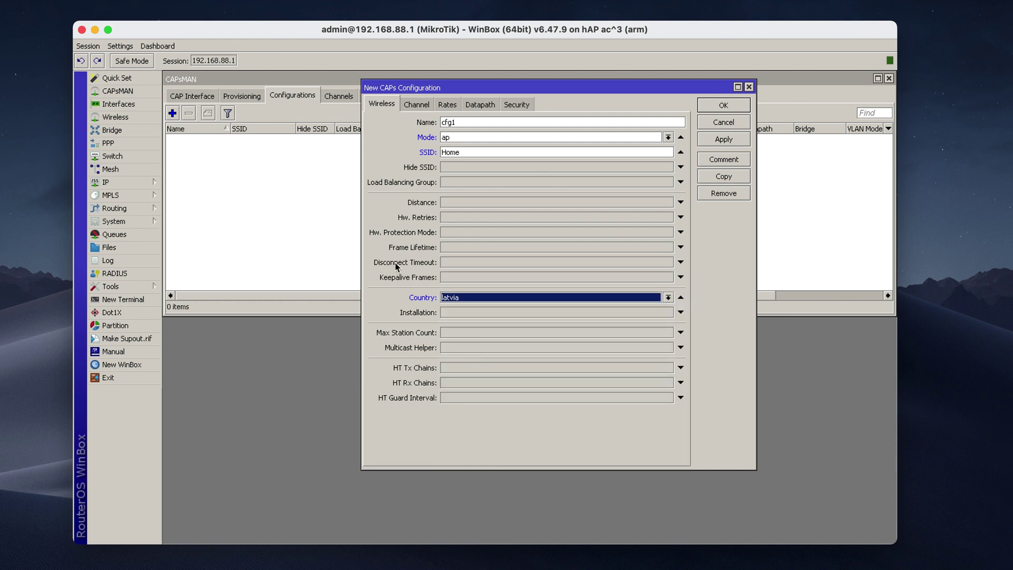
{"action": "left_click", "coordinate": [464, 316]}
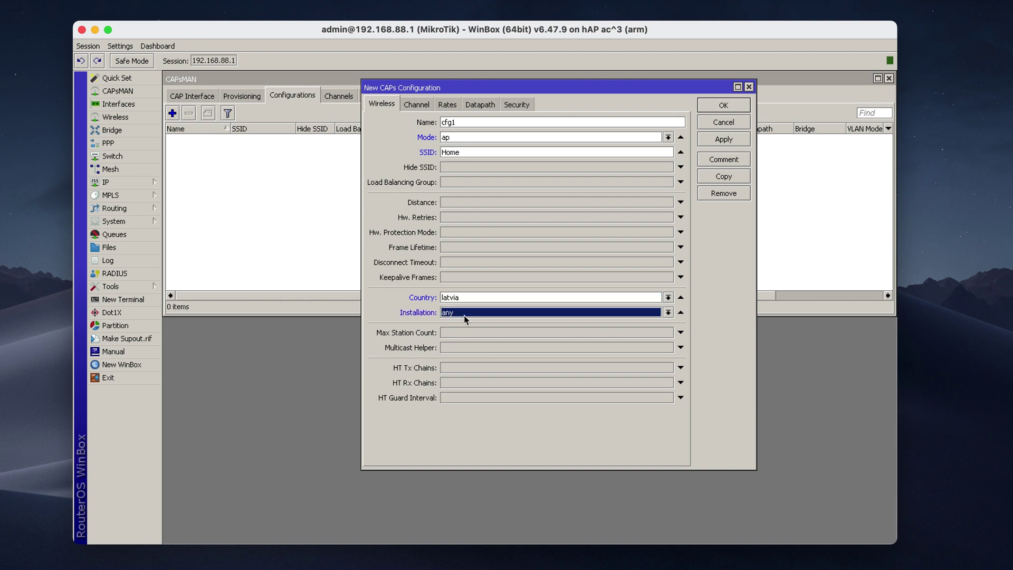
{"action": "left_click", "coordinate": [463, 315]}
{"action": "left_click", "coordinate": [463, 333]}
{"action": "left_click", "coordinate": [451, 202]}
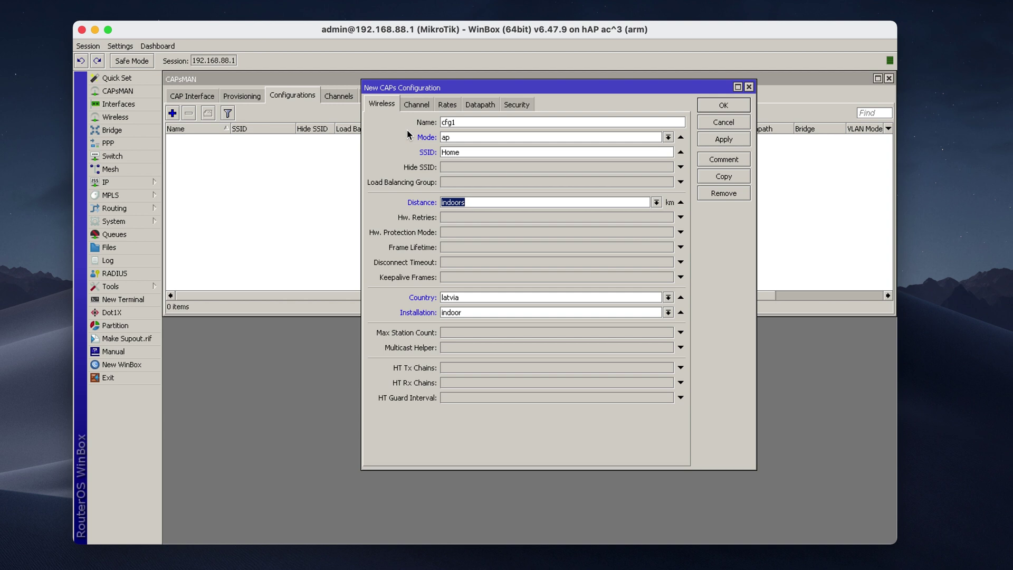
{"action": "left_click", "coordinate": [412, 106]}
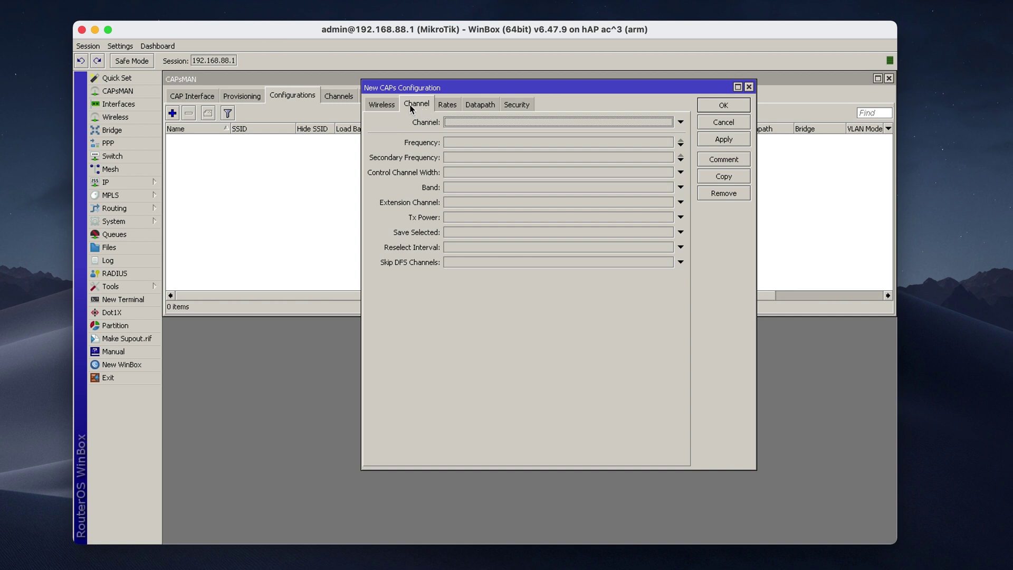
- Move to the configuration's Security tab, leaving the security profile unset
{"action": "left_click", "coordinate": [448, 107]}
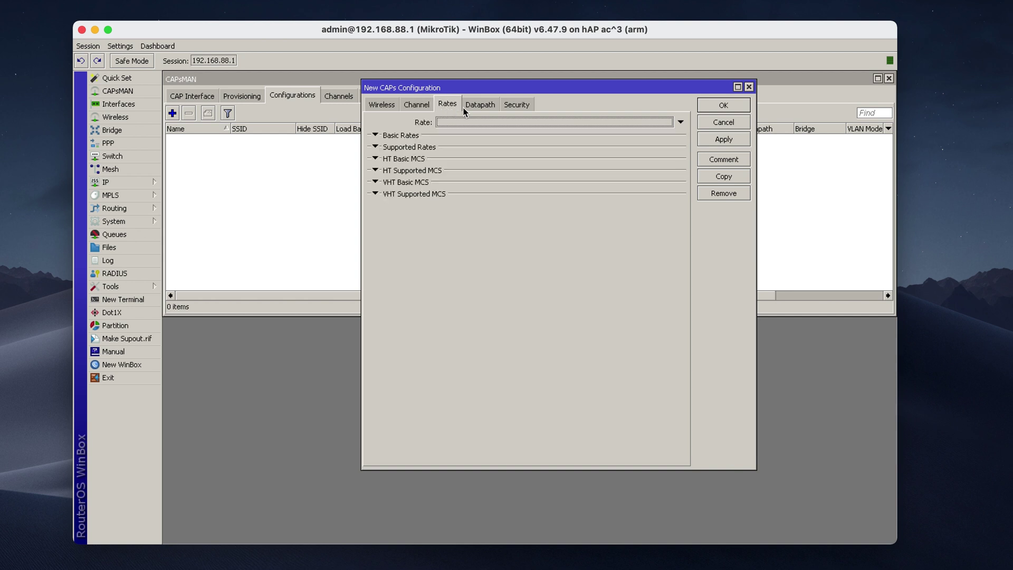
{"action": "left_click", "coordinate": [479, 106]}
{"action": "left_click", "coordinate": [513, 106]}
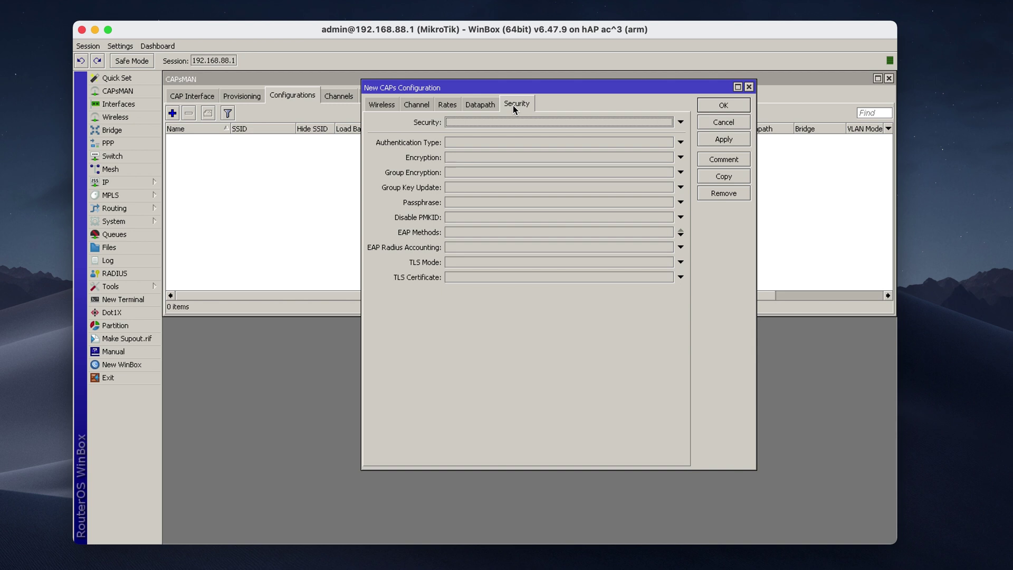
{"action": "left_click", "coordinate": [515, 119]}
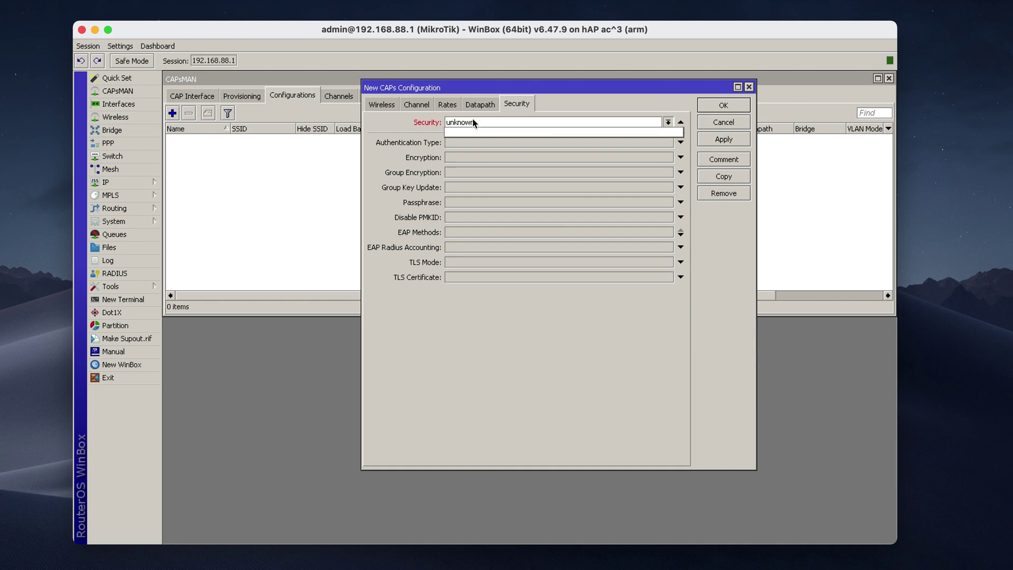
{"action": "left_click", "coordinate": [687, 108]}
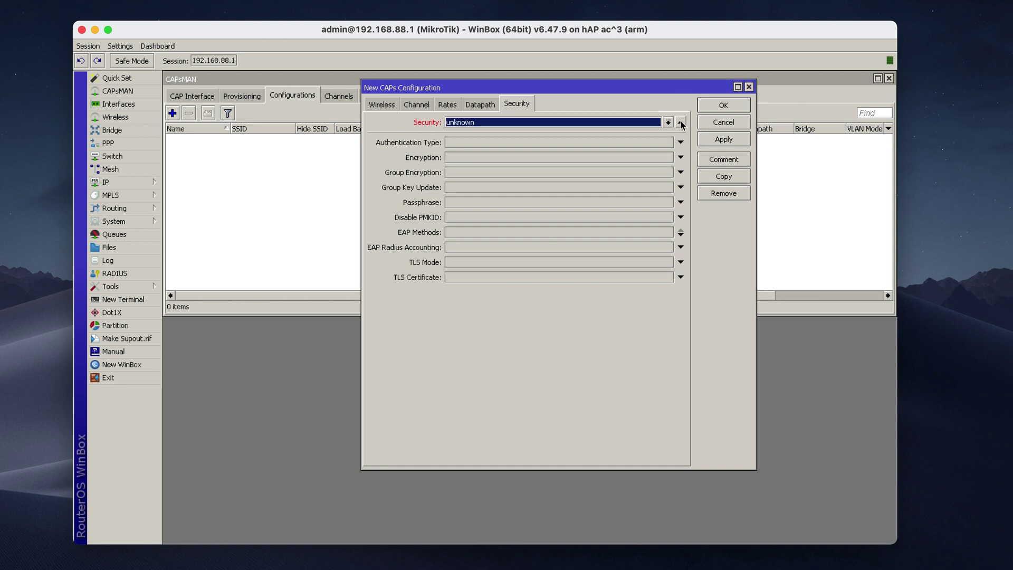
{"action": "left_click", "coordinate": [681, 124]}
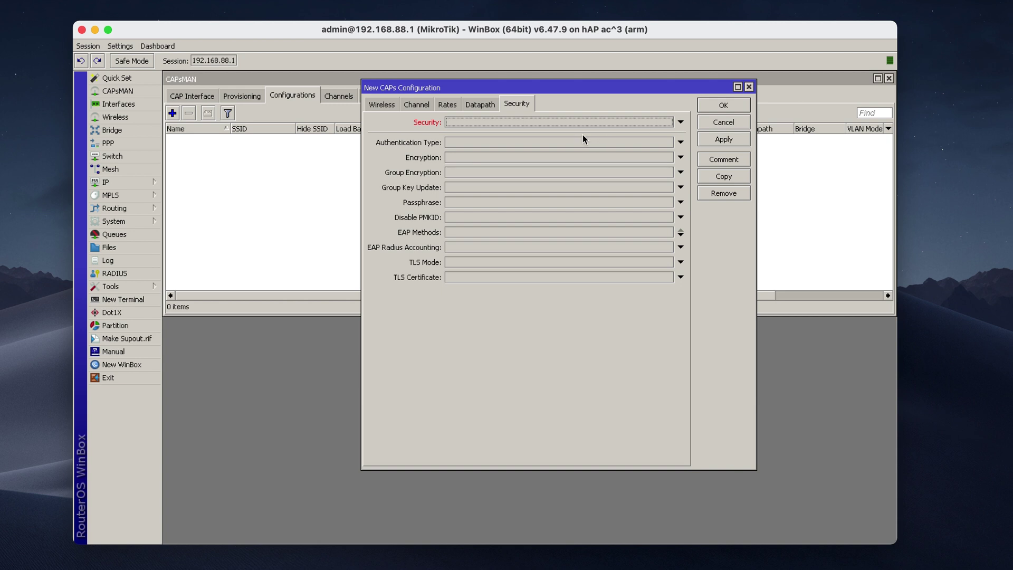
- Allow WPA PSK and WPA2 PSK with aes ccm encryption and a passphrase, then save
{"action": "left_click", "coordinate": [541, 141]}
{"action": "left_click", "coordinate": [467, 143]}
{"action": "left_click", "coordinate": [510, 143]}
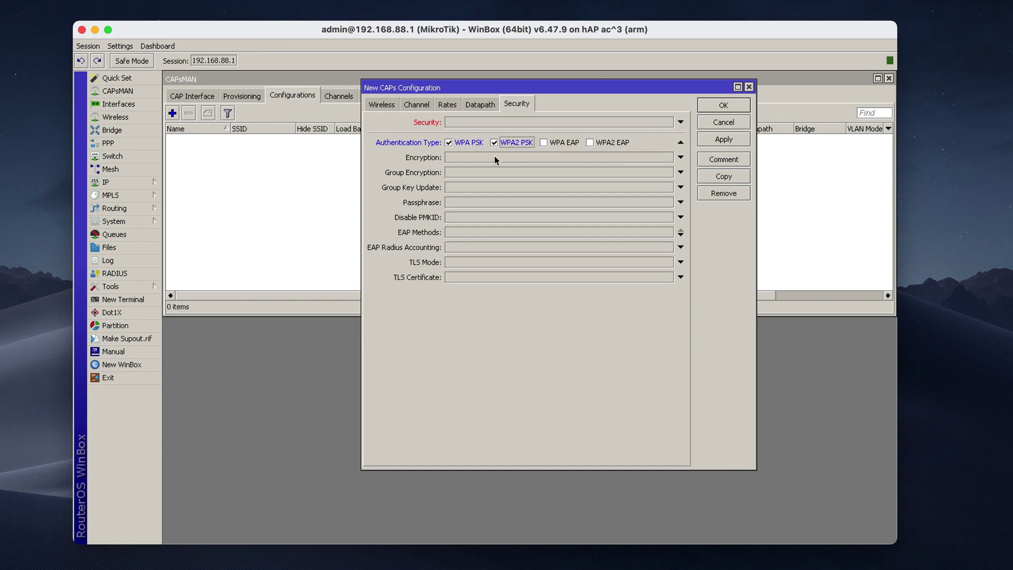
{"action": "left_click", "coordinate": [495, 157]}
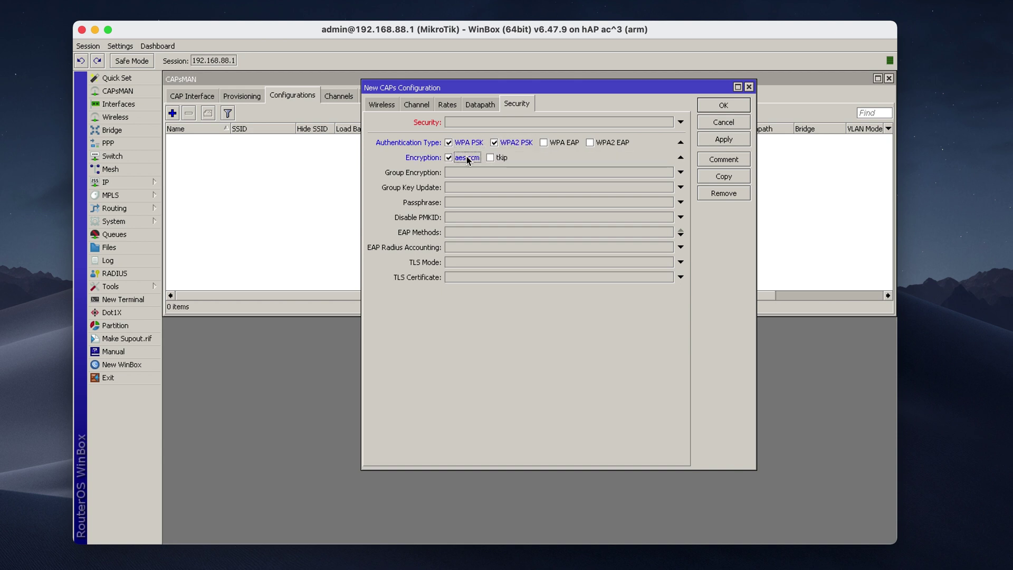
{"action": "left_click", "coordinate": [473, 203]}
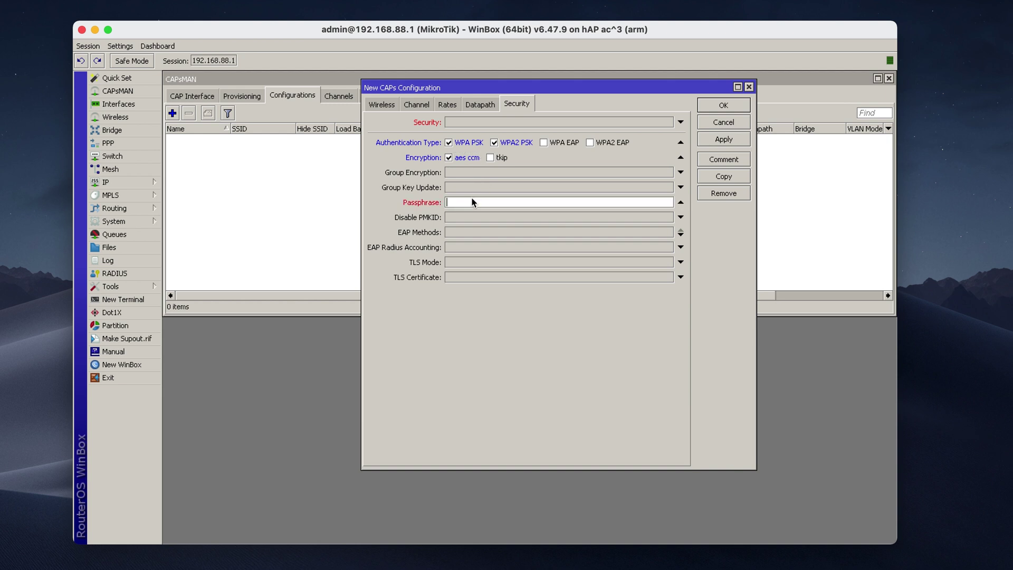
{"action": "type", "text": "*************"}
{"action": "left_click", "coordinate": [730, 108]}
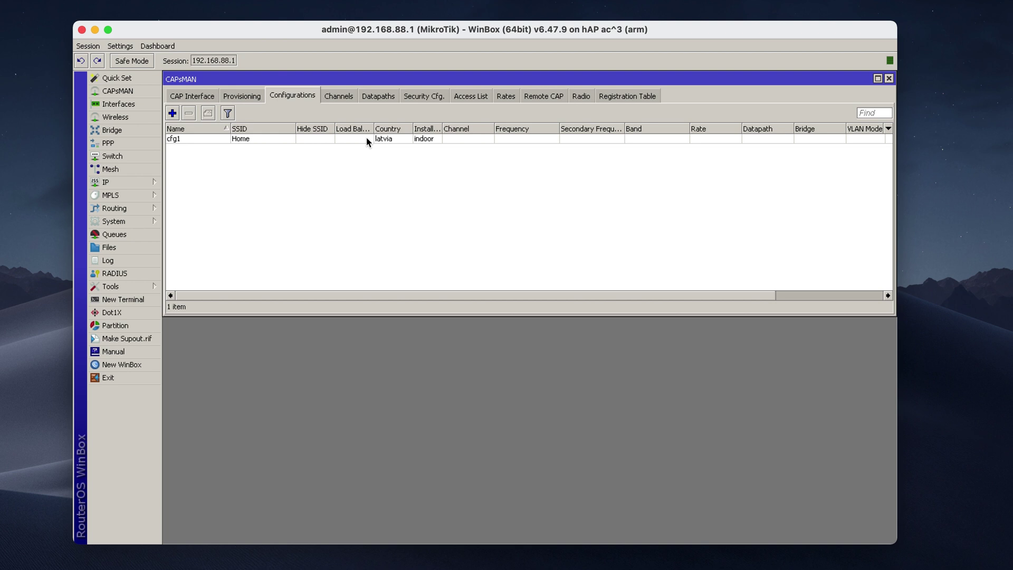
{"action": "left_click", "coordinate": [414, 97]}
{"action": "left_click", "coordinate": [173, 113]}
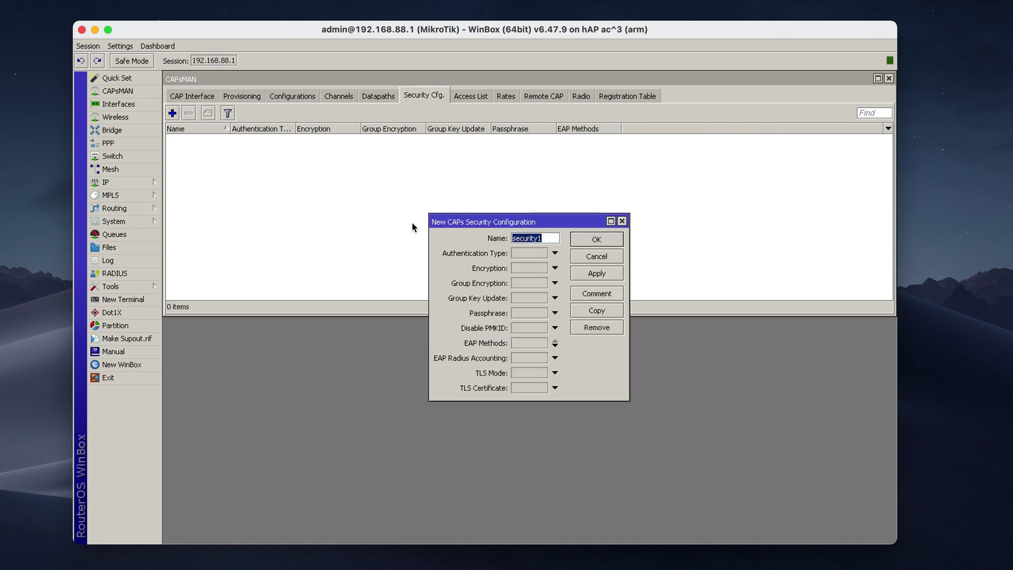
{"action": "left_click", "coordinate": [588, 259]}
{"action": "left_click", "coordinate": [298, 95]}
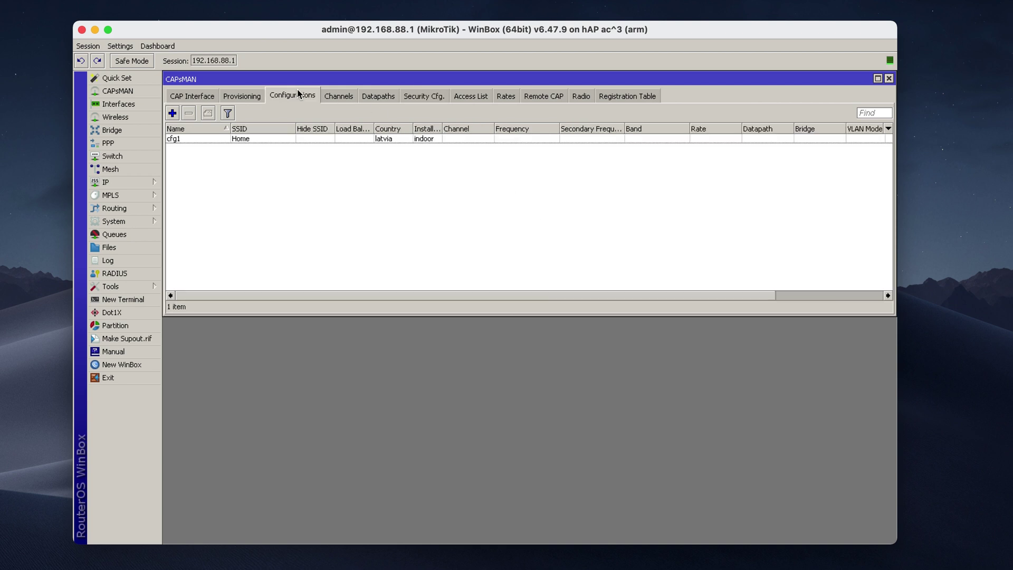
{"action": "double_click", "coordinate": [326, 138]}
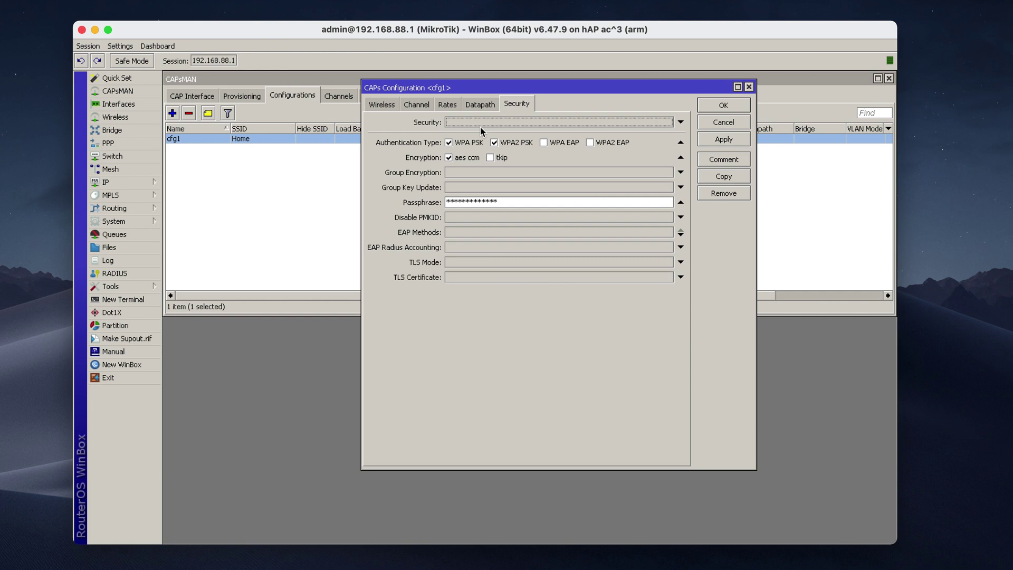
{"action": "left_click", "coordinate": [477, 103]}
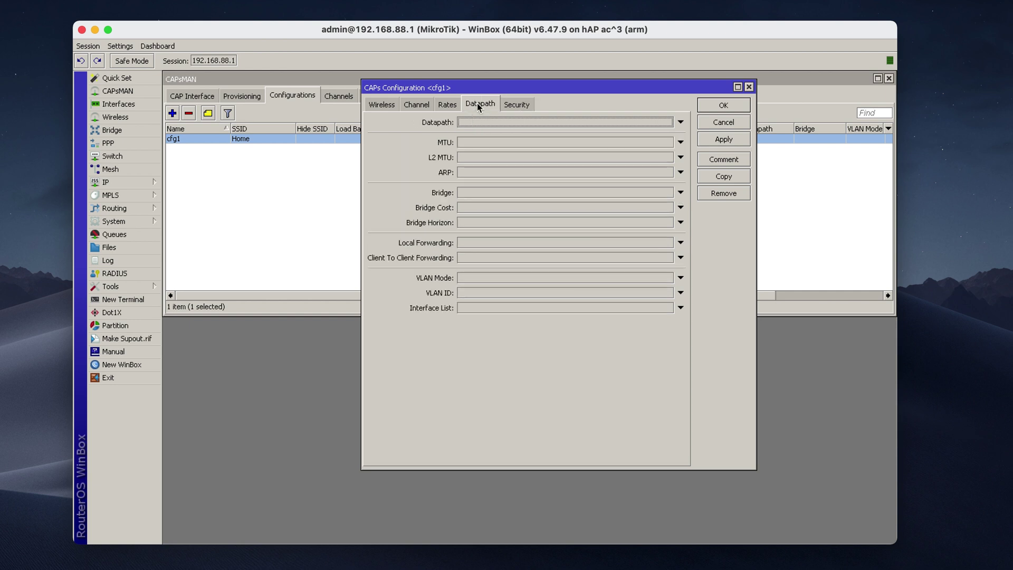
{"action": "left_click", "coordinate": [448, 105]}
{"action": "left_click", "coordinate": [422, 104]}
{"action": "left_click", "coordinate": [393, 105]}
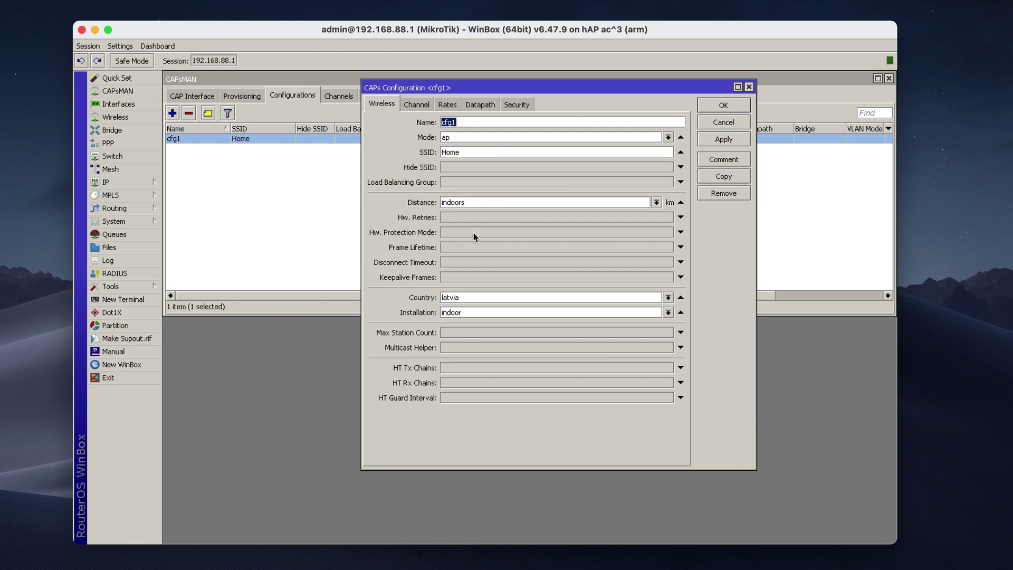
{"action": "left_click", "coordinate": [512, 103]}
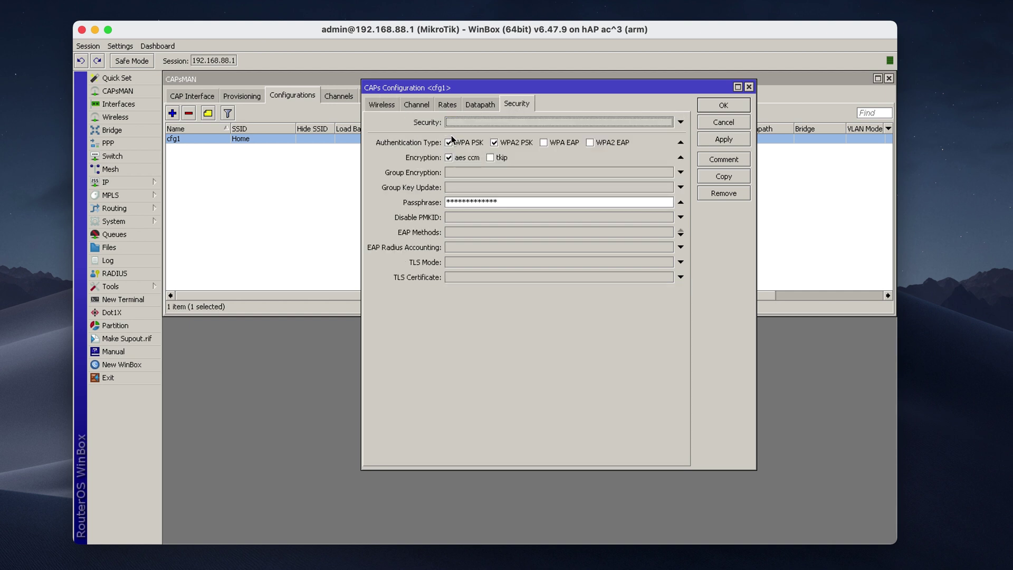
{"action": "left_click", "coordinate": [380, 105]}
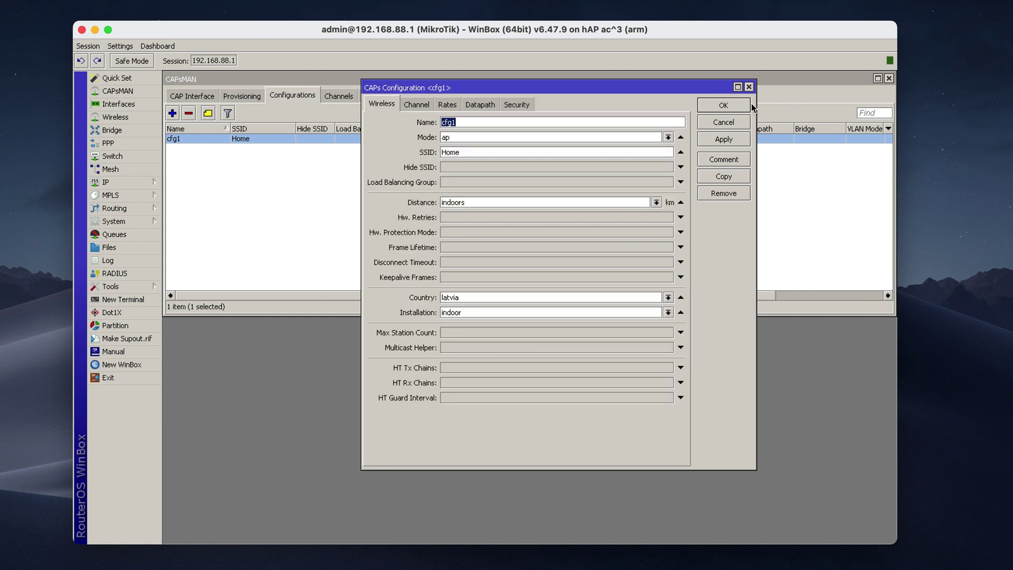
{"action": "left_click", "coordinate": [743, 106]}
{"action": "left_click", "coordinate": [509, 190]}
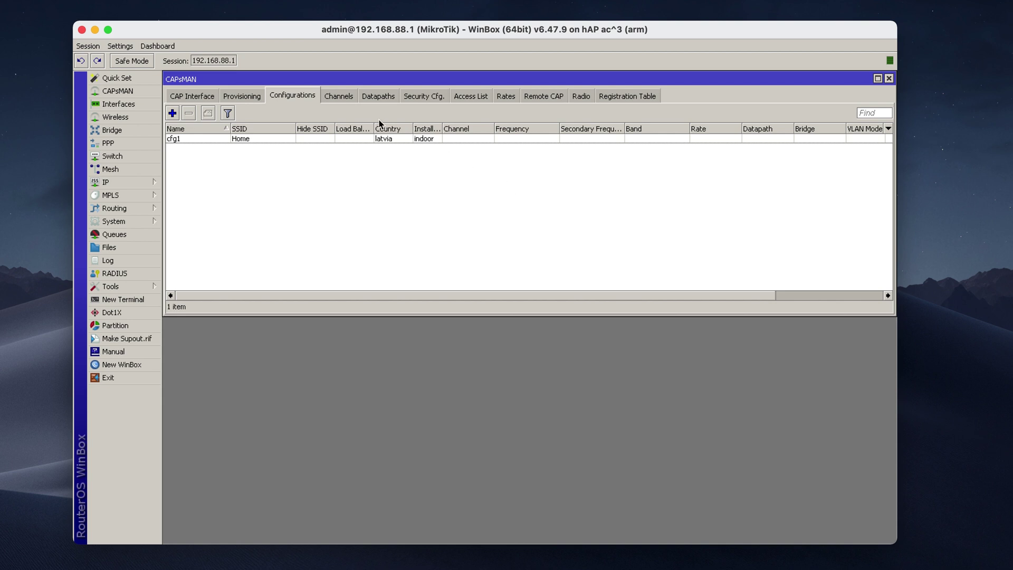
- Look through the Channels, Datapaths, Security, Access List and Rates lists
{"action": "left_click", "coordinate": [341, 98]}
{"action": "left_click", "coordinate": [377, 97]}
{"action": "left_click", "coordinate": [421, 96]}
{"action": "left_click", "coordinate": [479, 96]}
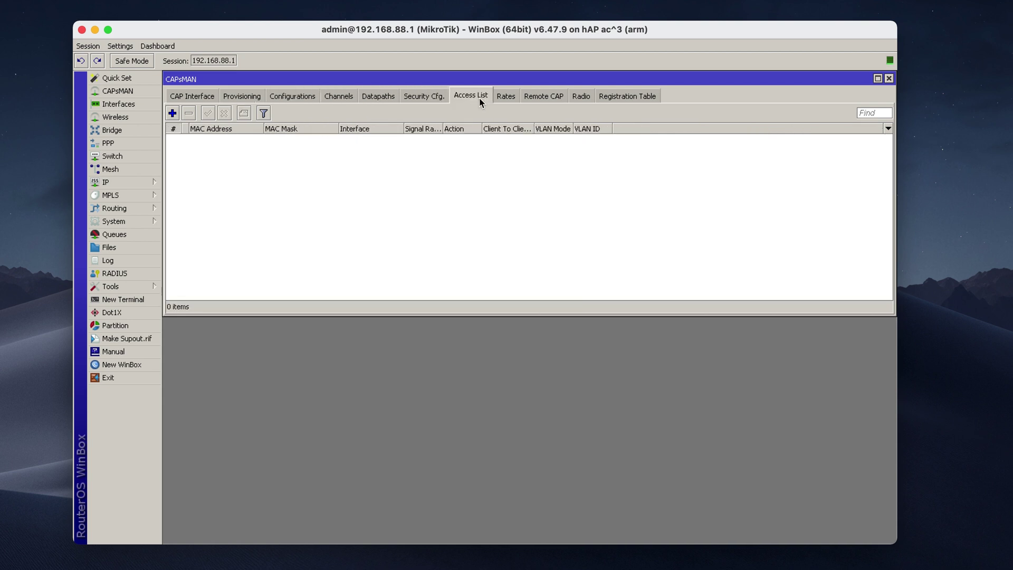
{"action": "left_click", "coordinate": [504, 98]}
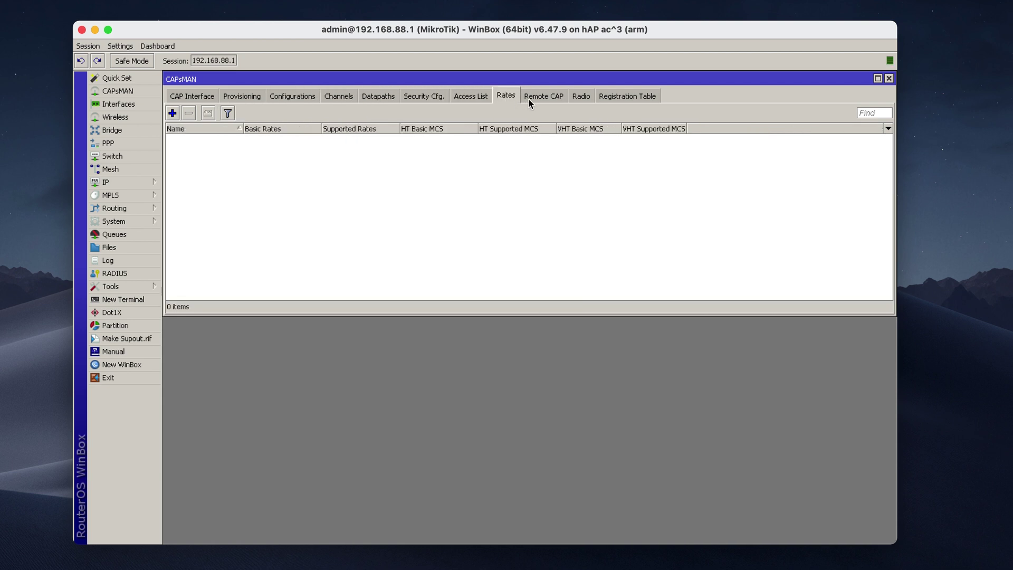
- Select cfg1 under Configurations, then switch to the Provisioning list
{"action": "left_click", "coordinate": [278, 95]}
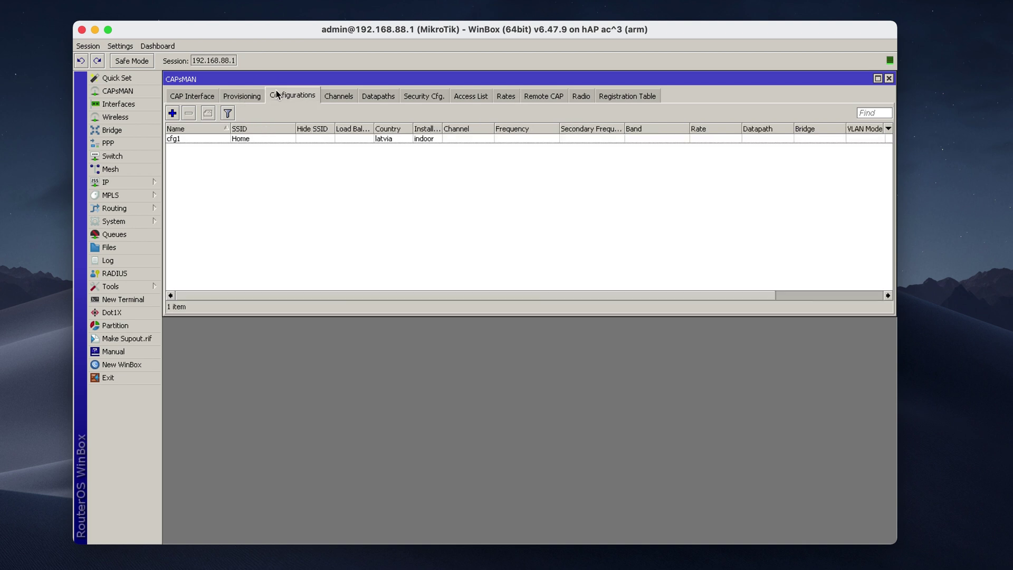
{"action": "left_click", "coordinate": [274, 139]}
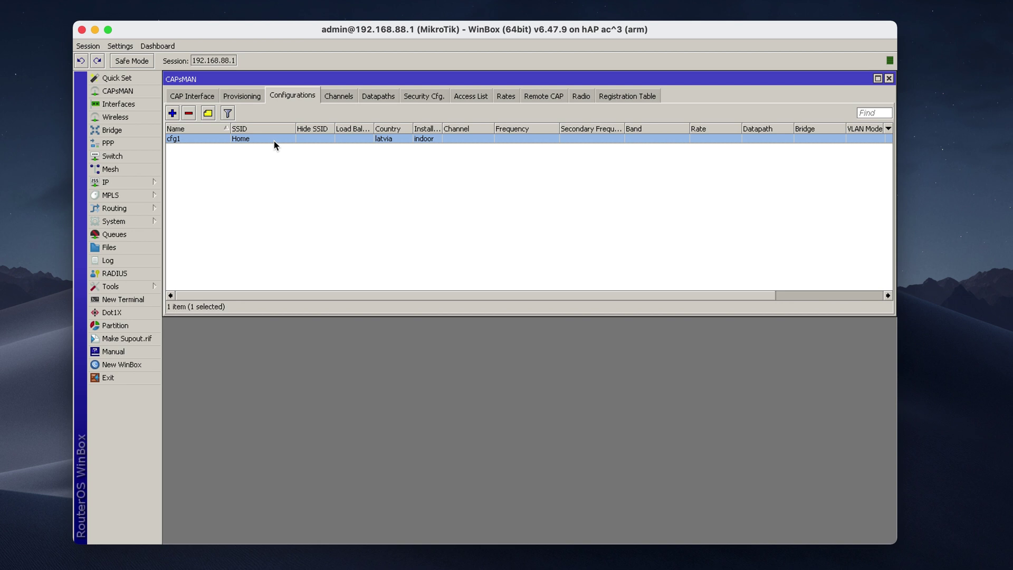
{"action": "left_click", "coordinate": [249, 98]}
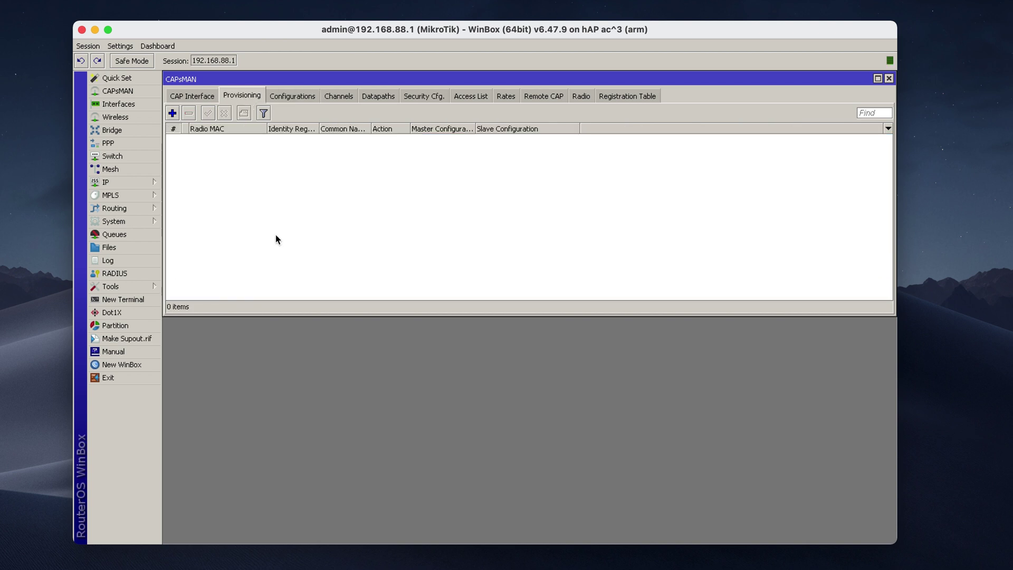
- Add a new entry on the Provisioning tab to open a New CAPs Provisioning form
{"action": "left_click", "coordinate": [173, 113]}
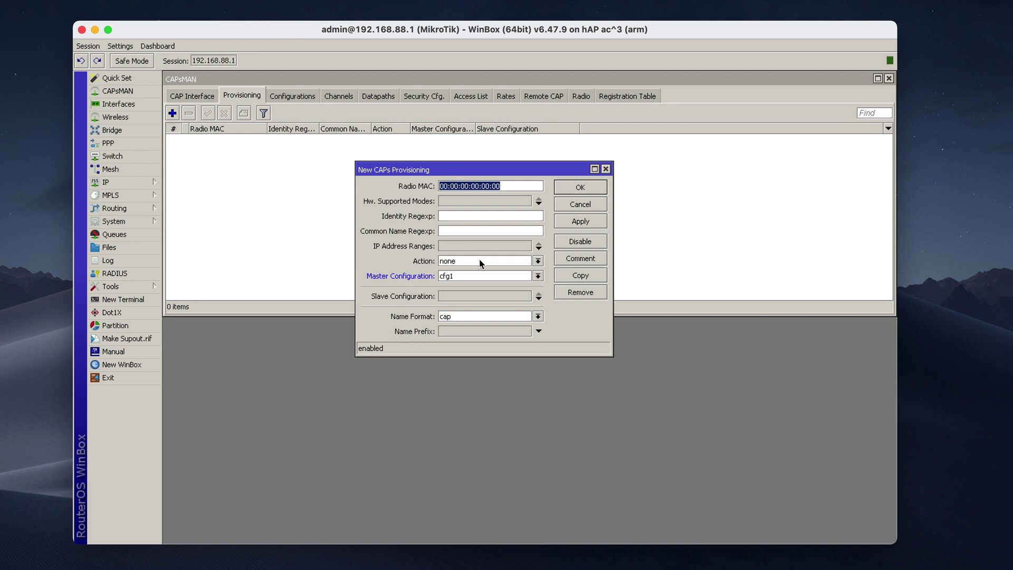
- Set action 'create dynamic enabled', master configuration cfg1, name format cap, and save the rule
{"action": "left_click", "coordinate": [477, 263]}
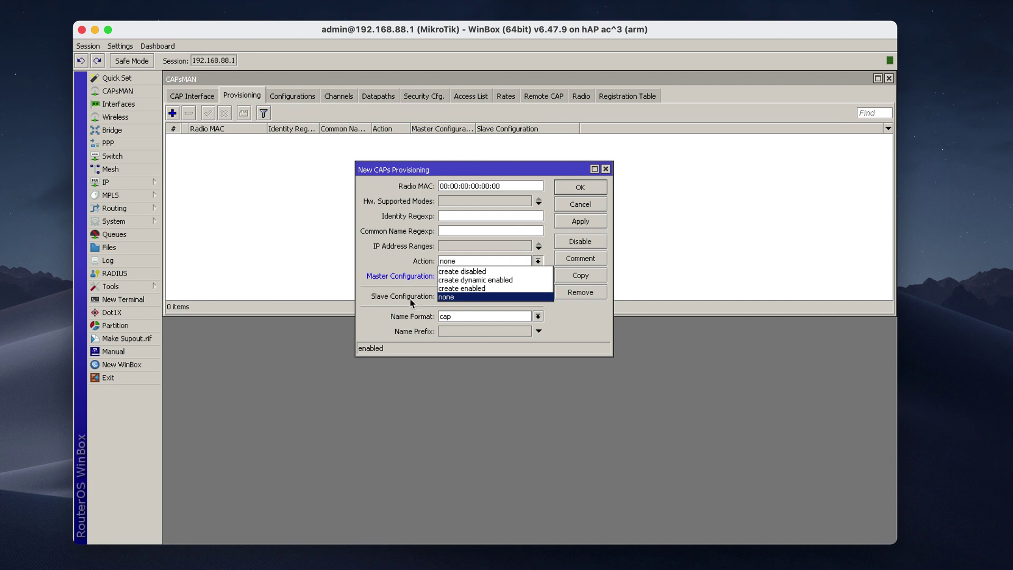
{"action": "left_click", "coordinate": [512, 279]}
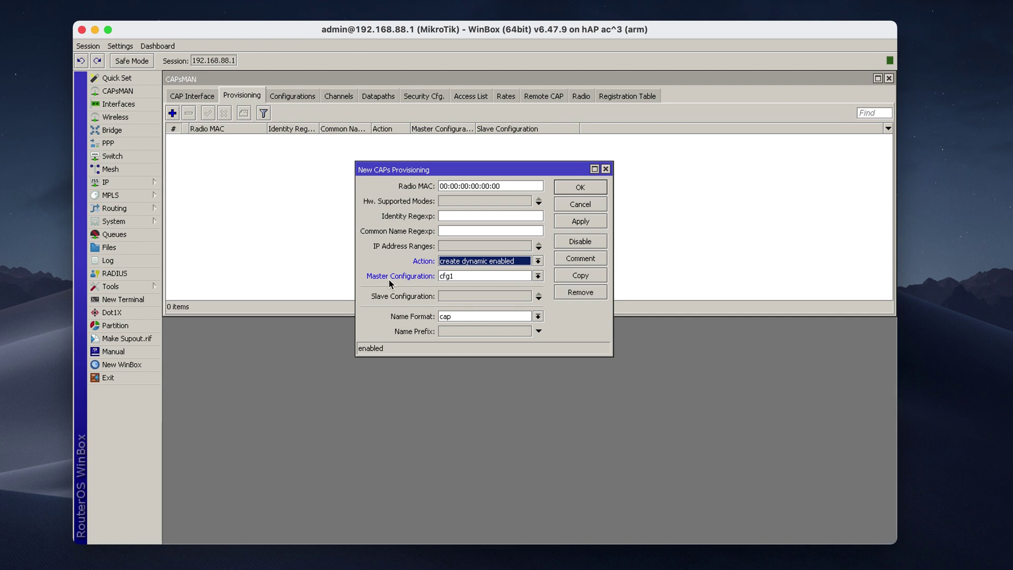
{"action": "left_click", "coordinate": [485, 280]}
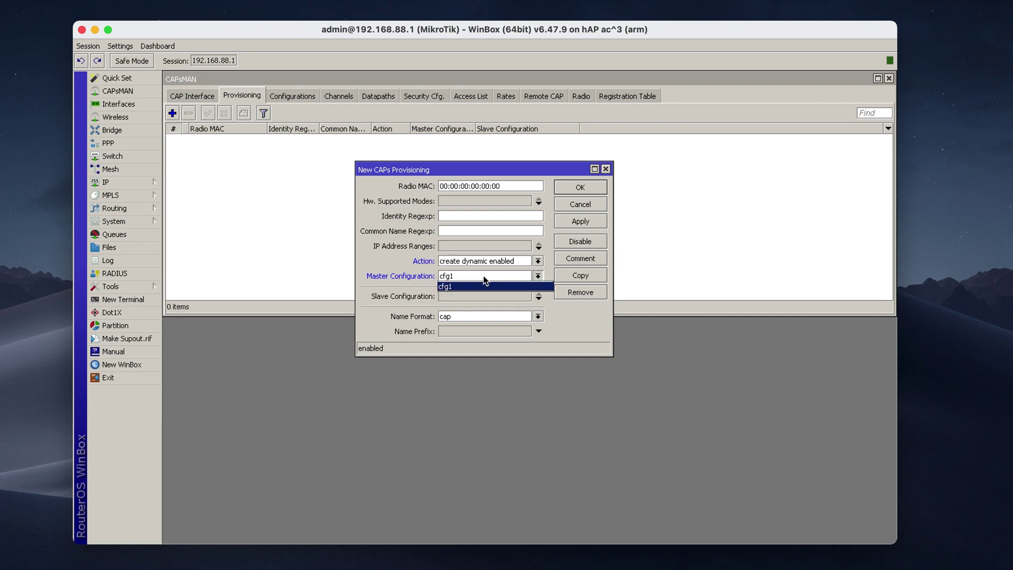
{"action": "left_click", "coordinate": [483, 281]}
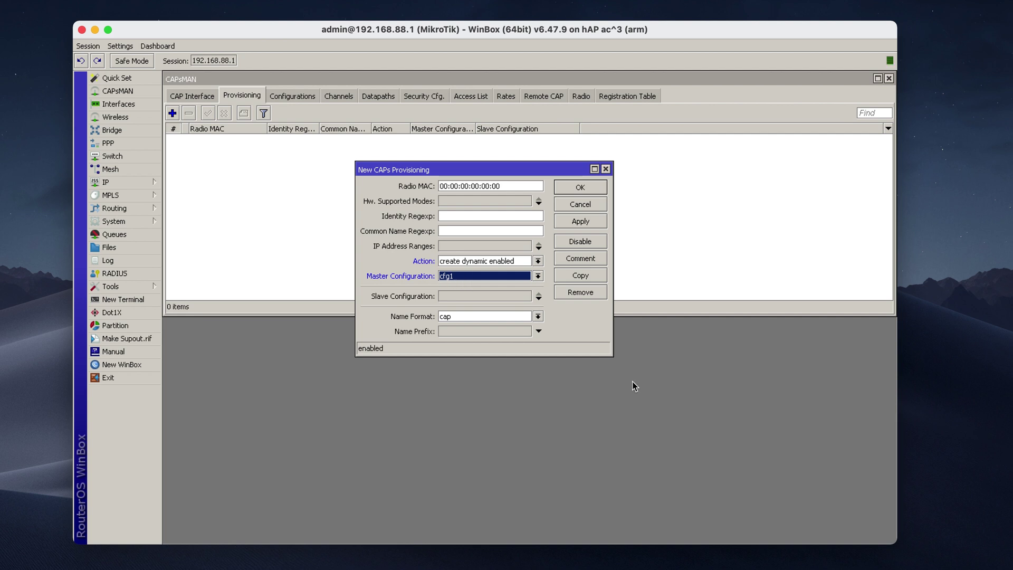
{"action": "left_click", "coordinate": [538, 317]}
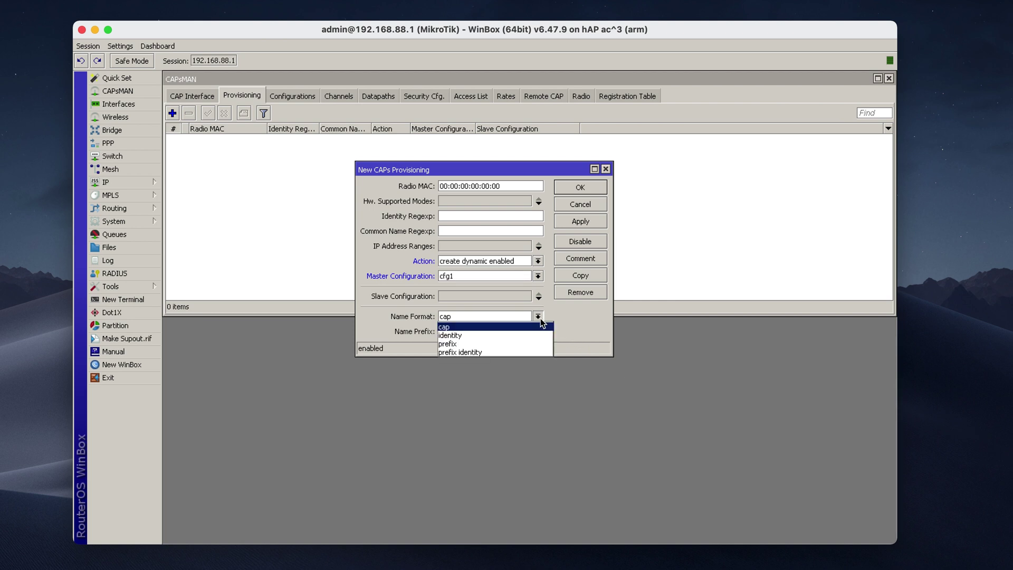
{"action": "left_click", "coordinate": [538, 317]}
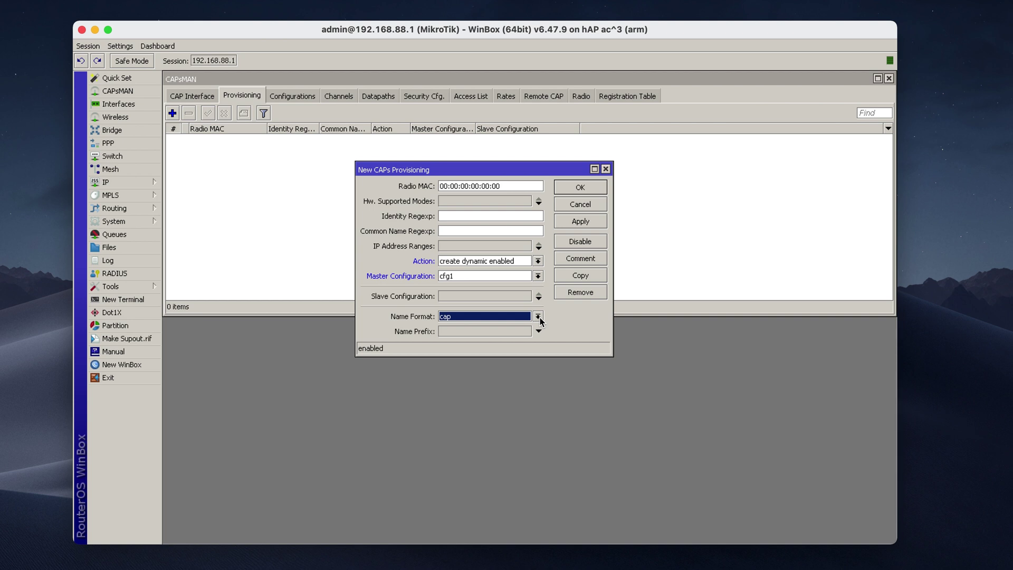
{"action": "left_click", "coordinate": [540, 319]}
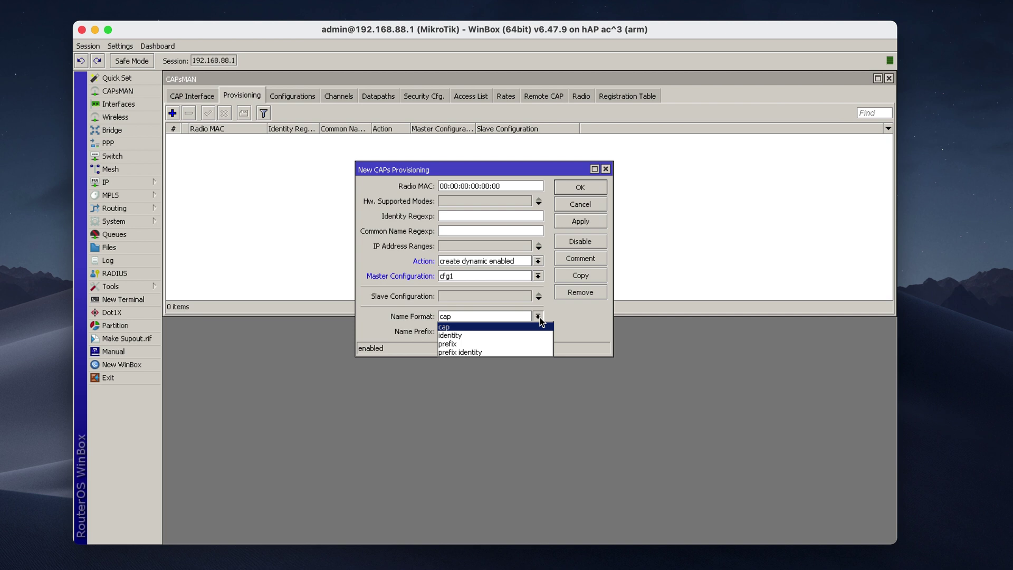
{"action": "left_click", "coordinate": [538, 317]}
{"action": "left_click", "coordinate": [538, 317]}
{"action": "left_click", "coordinate": [498, 326]}
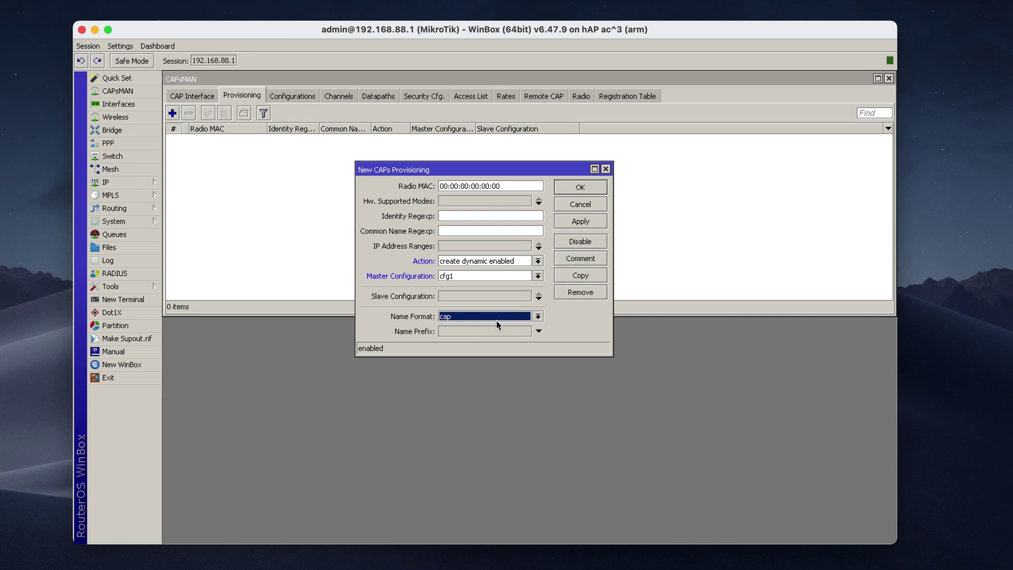
{"action": "left_click", "coordinate": [570, 187]}
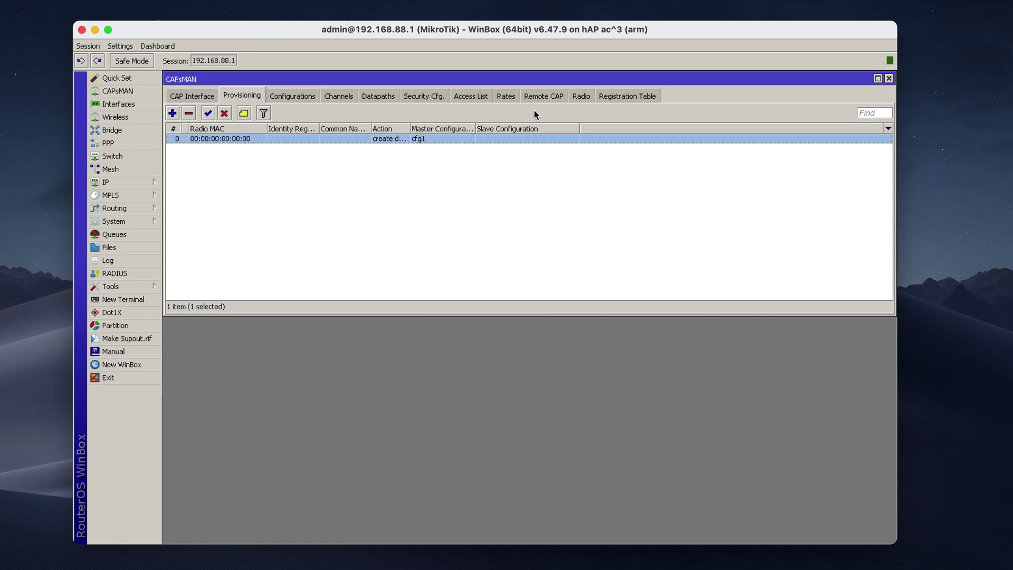
{"action": "left_click", "coordinate": [580, 99]}
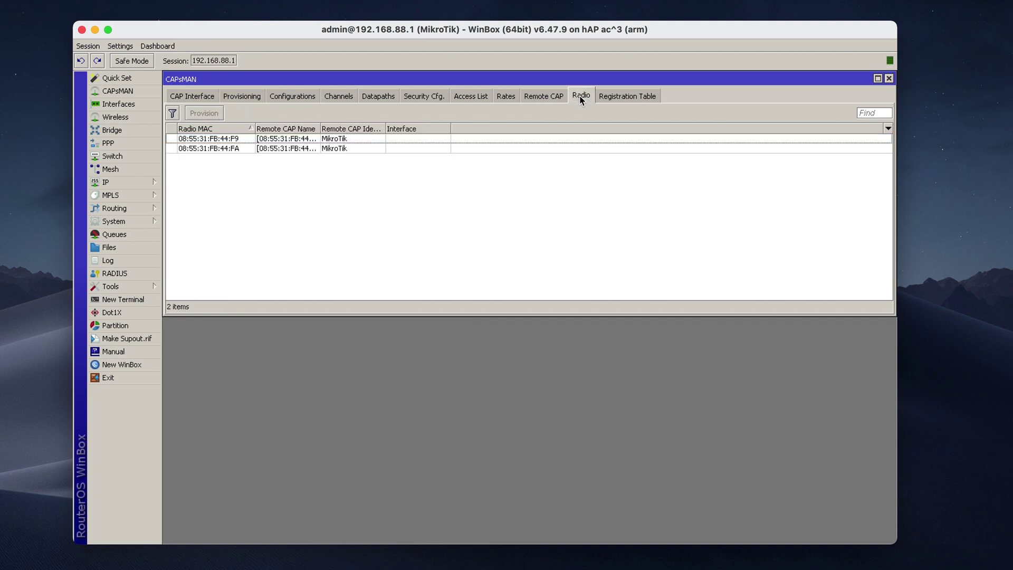
{"action": "left_click", "coordinate": [241, 141]}
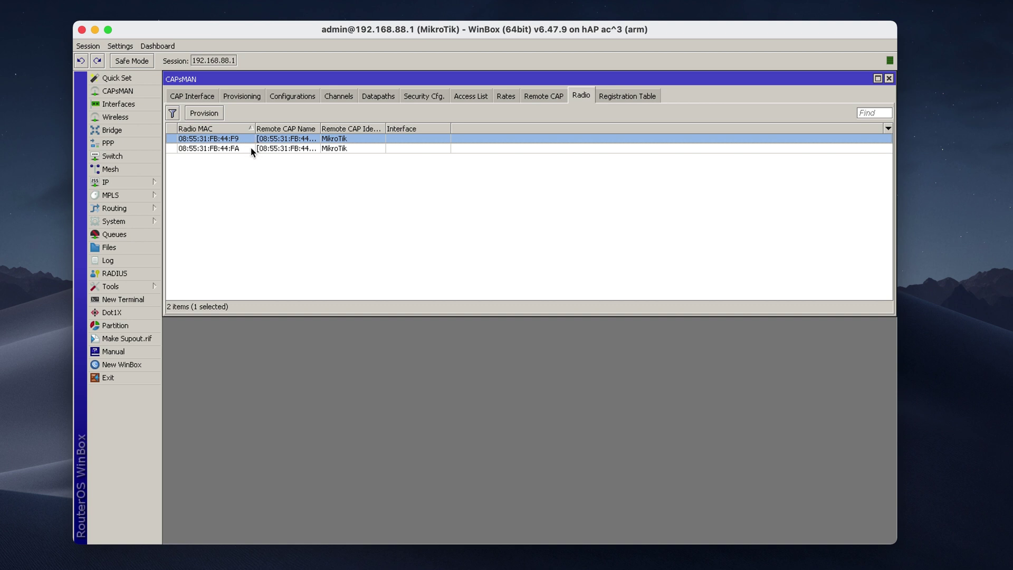
{"action": "left_click", "coordinate": [207, 116]}
{"action": "left_click", "coordinate": [214, 151]}
{"action": "left_click", "coordinate": [207, 114]}
{"action": "left_click", "coordinate": [299, 246]}
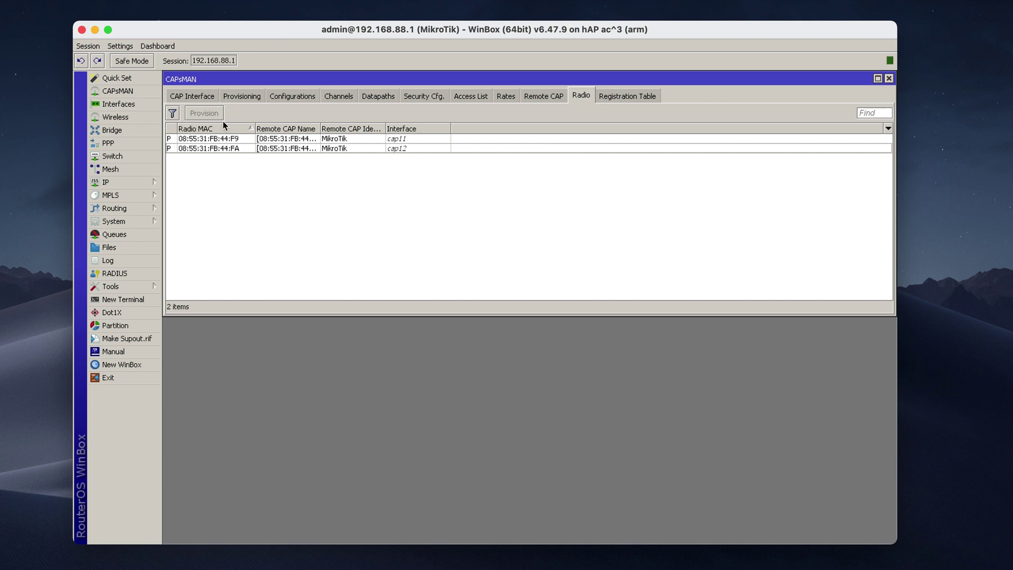
- Review cap11 and cap12 in the CAPsMAN CAP Interface list
{"action": "left_click", "coordinate": [199, 99]}
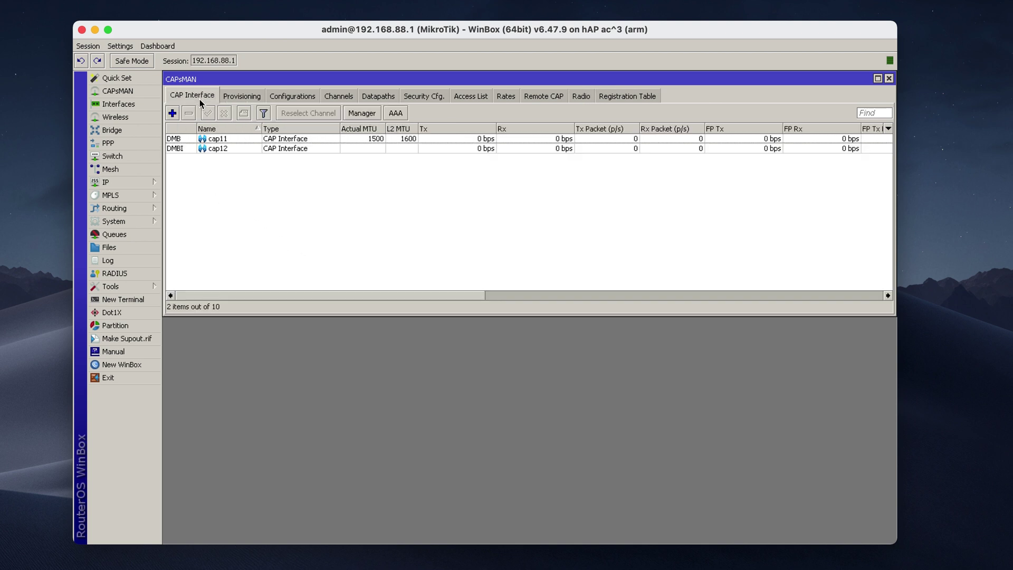
{"action": "left_click", "coordinate": [244, 140]}
{"action": "left_click", "coordinate": [240, 149]}
{"action": "left_click", "coordinate": [244, 182]}
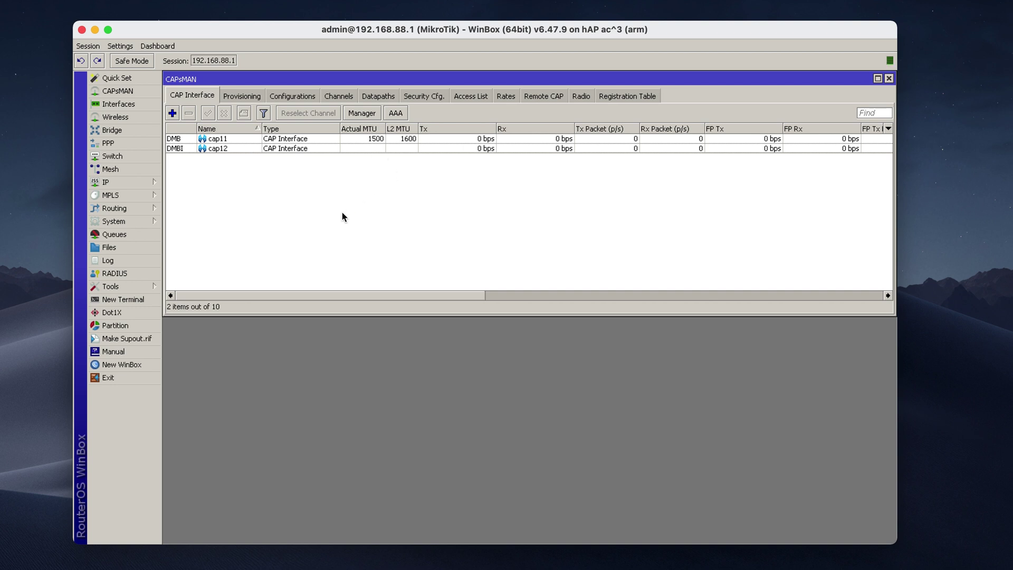
- Confirm wlan1 and wlan2 are managed by CAPsMAN in Wireless Tables, then close it
{"action": "left_click", "coordinate": [134, 118]}
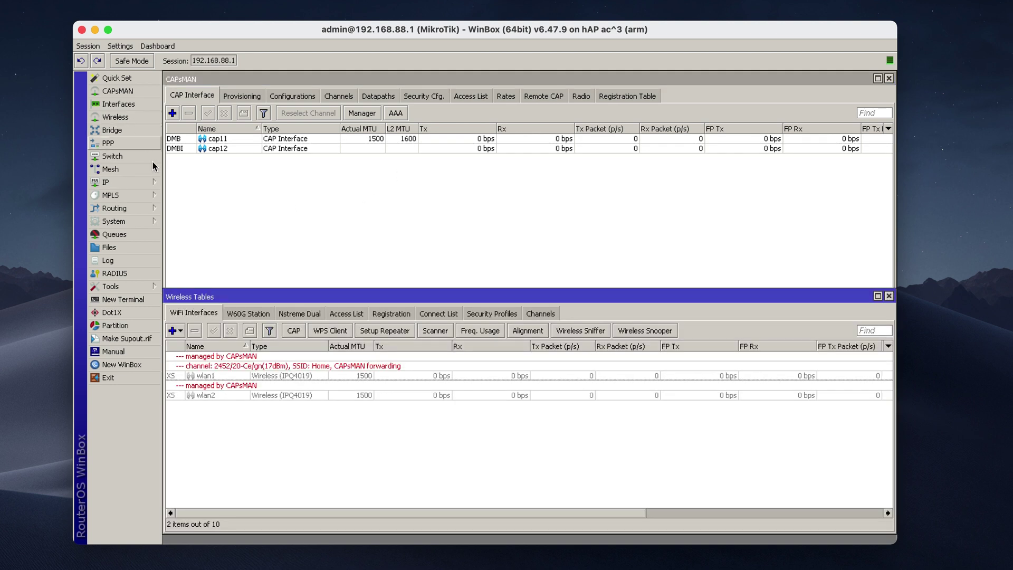
{"action": "left_click", "coordinate": [225, 371]}
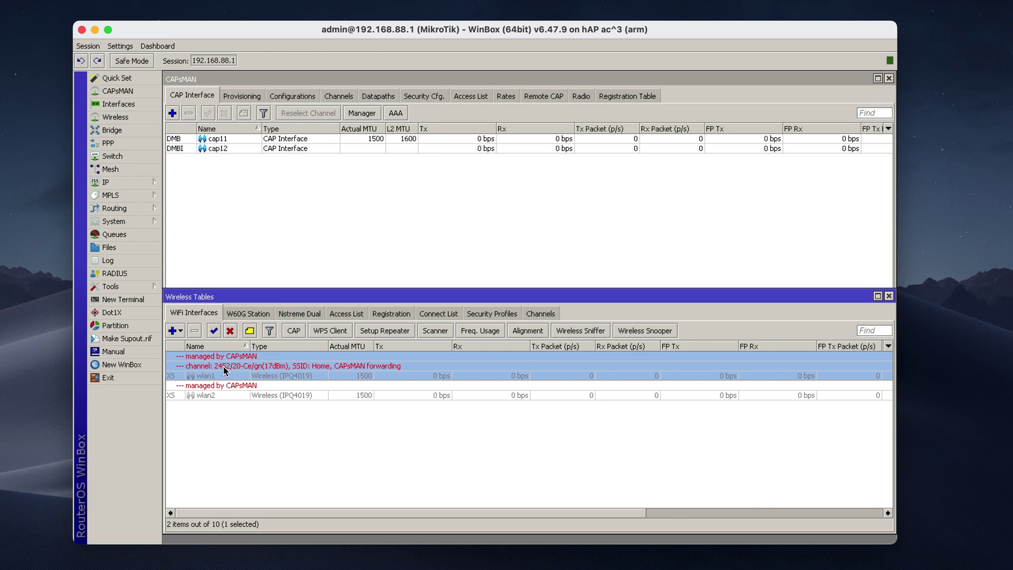
{"action": "left_click", "coordinate": [299, 394]}
{"action": "left_click", "coordinate": [306, 363]}
{"action": "left_click", "coordinate": [324, 429]}
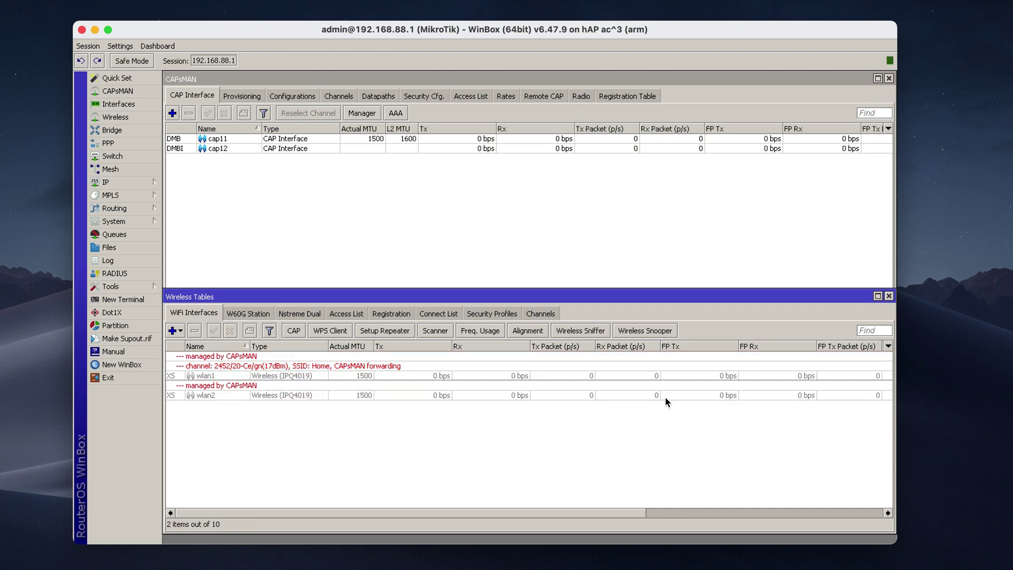
{"action": "left_click", "coordinate": [889, 296]}
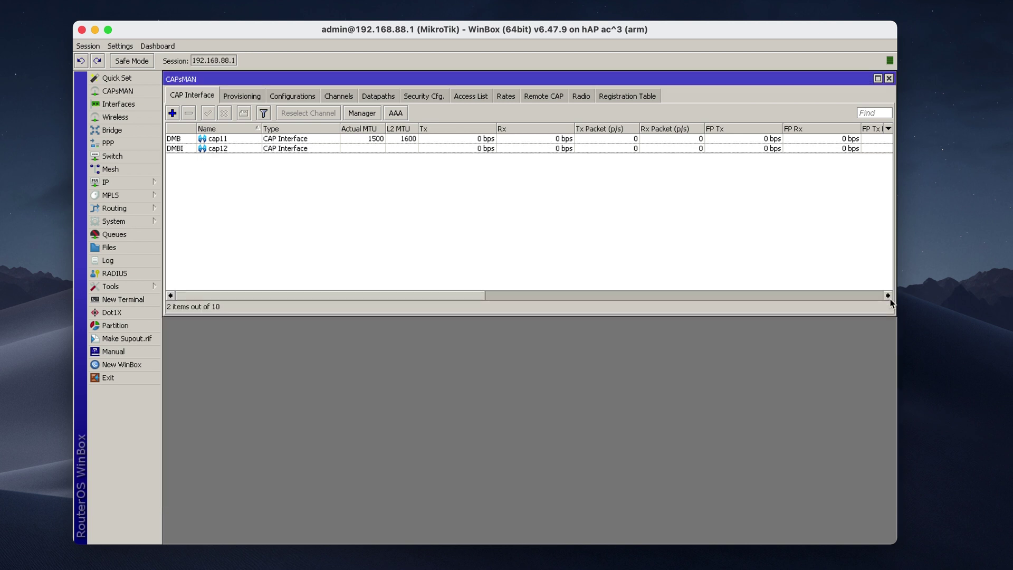